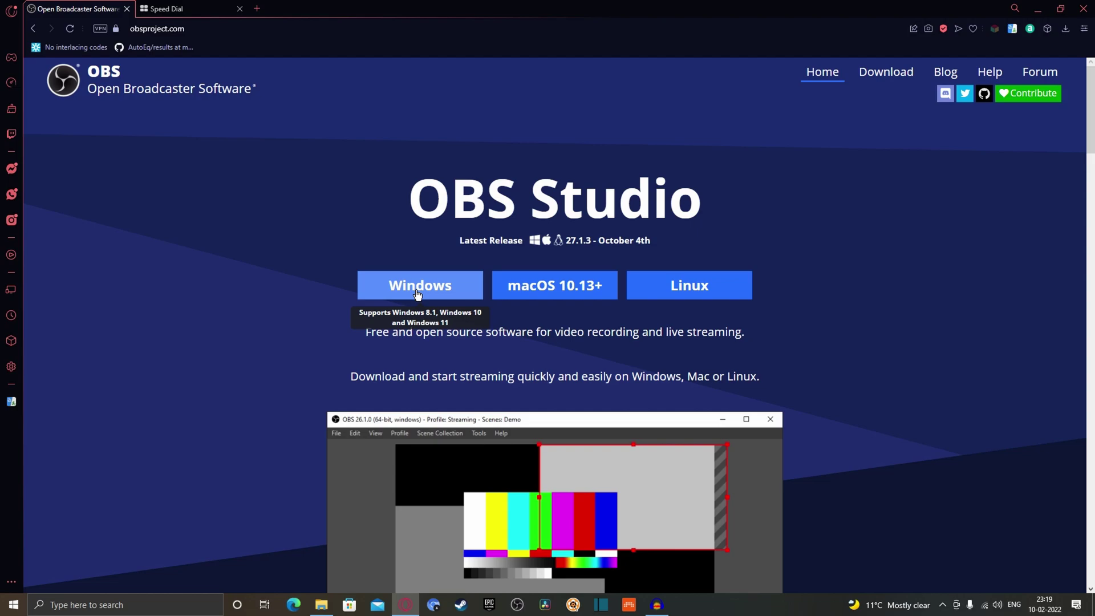
Step: Launch OBS Studio from the taskbar and open its Settings on the General page
click(517, 605)
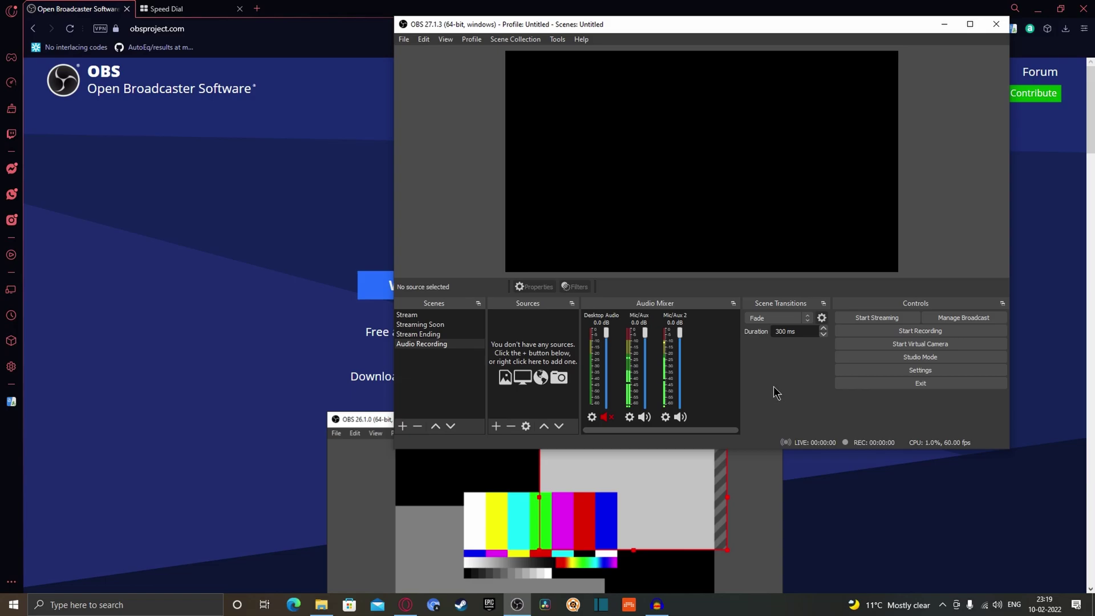
click(913, 371)
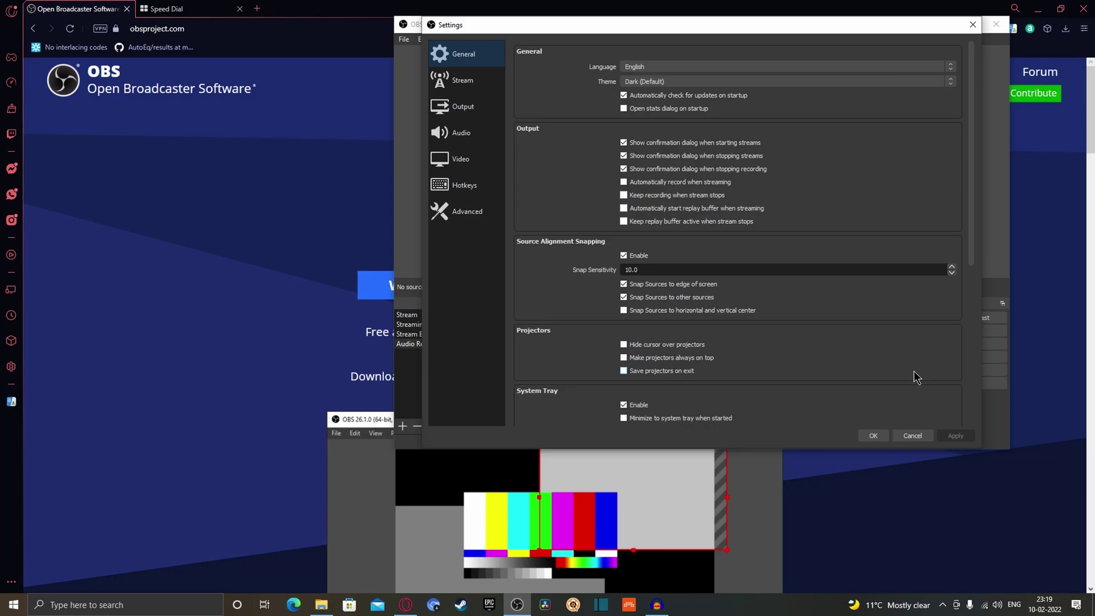
Step: Review Output recording and audio tracks, keeping Track 1 'mic 1' at 320 bitrate
click(476, 109)
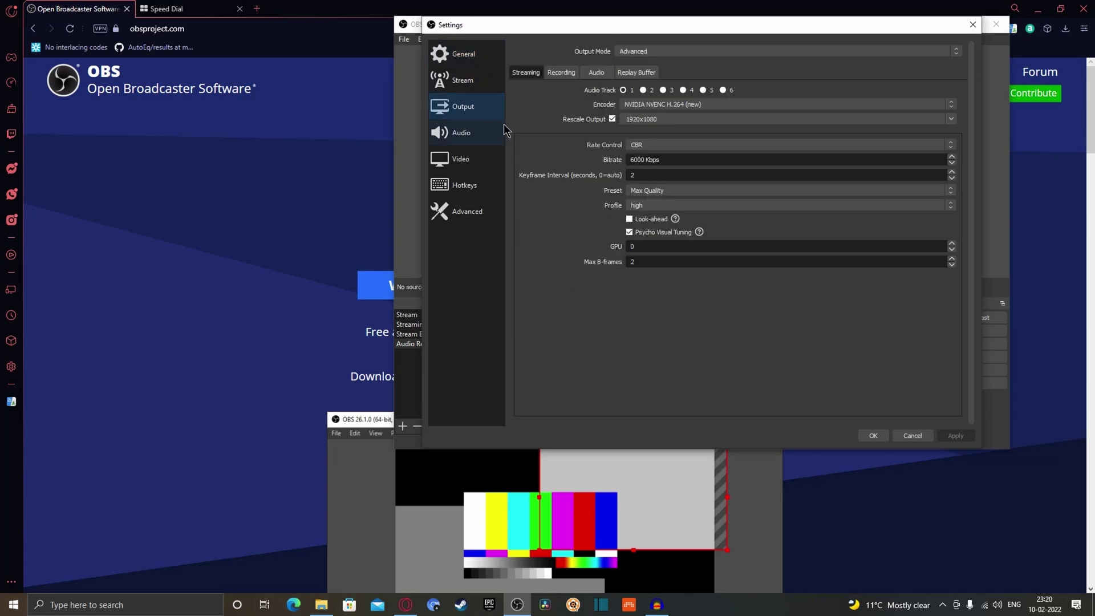
click(561, 74)
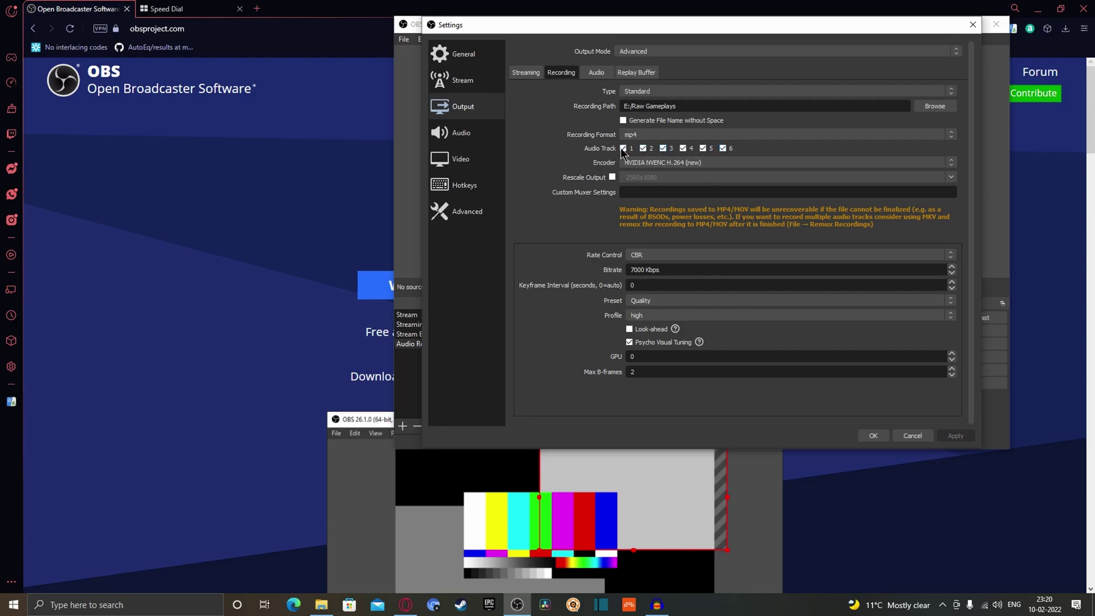
click(602, 79)
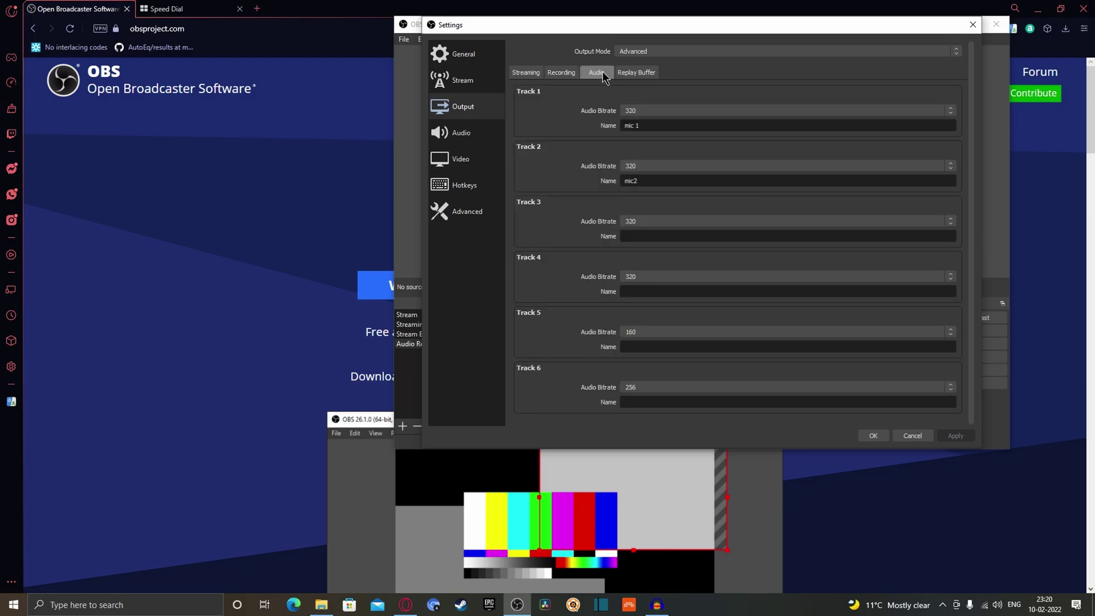
click(653, 110)
click(640, 178)
Step: Keep Realtek as Mic/Auxiliary Audio and USB Audio Device as Mic/Aux 2, then confirm with OK
click(482, 138)
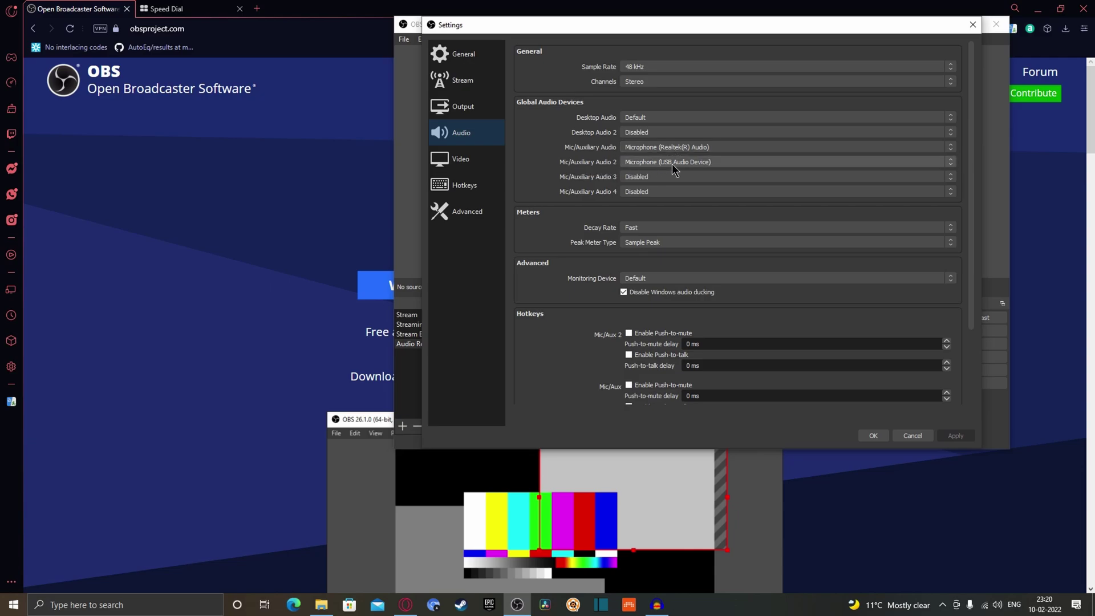
click(706, 164)
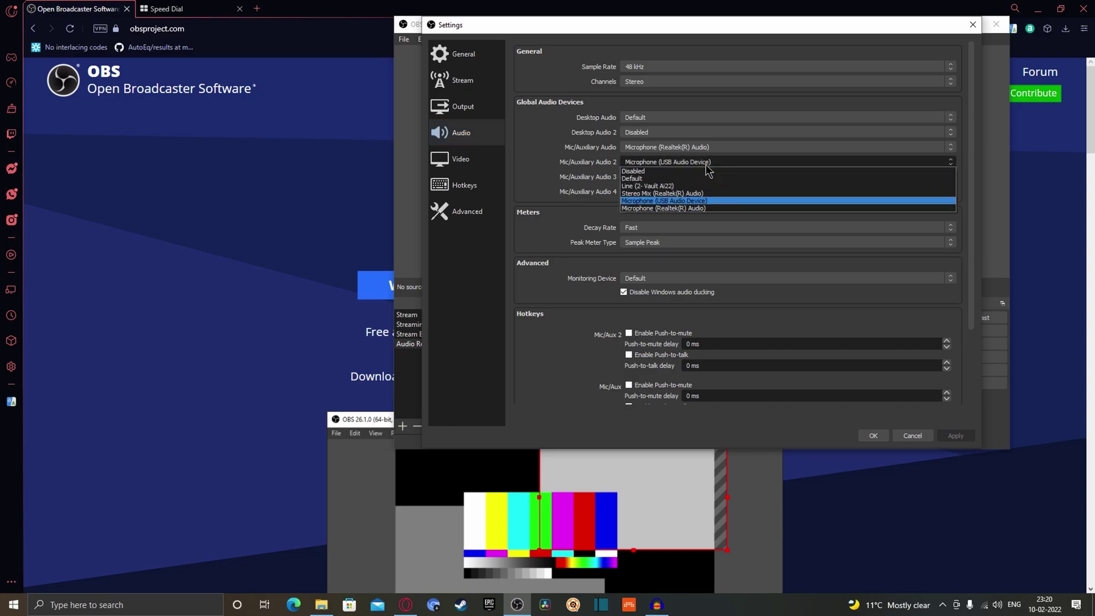
click(699, 199)
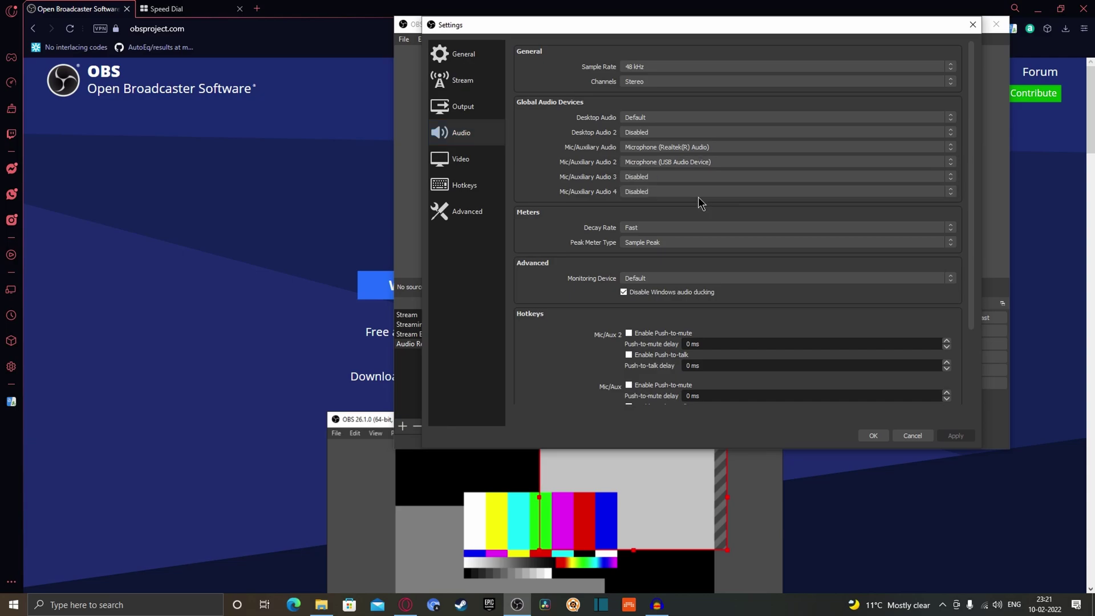
click(696, 147)
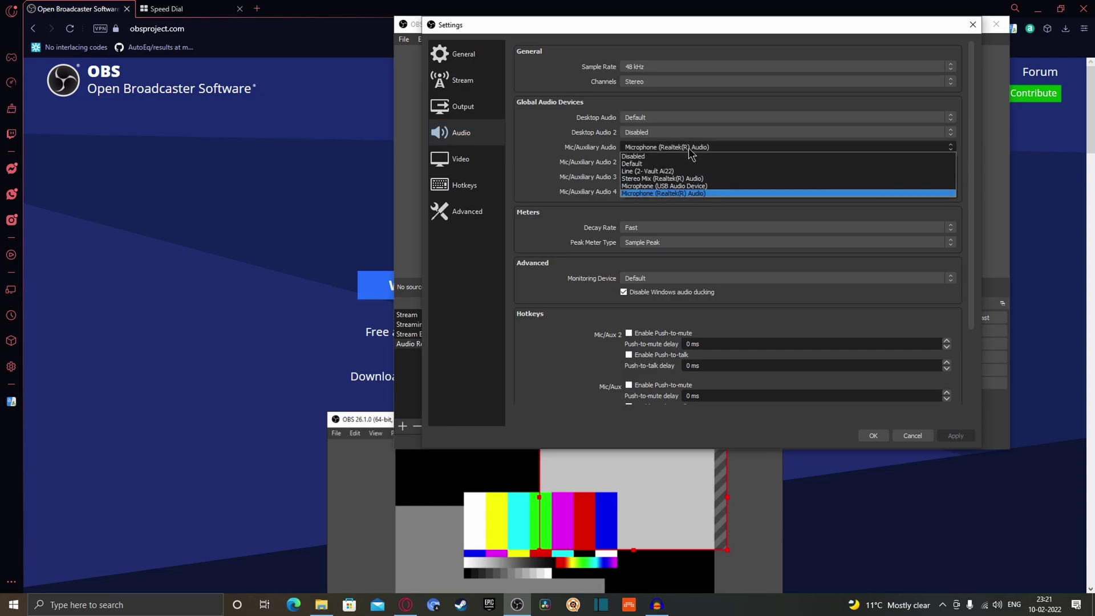
click(691, 194)
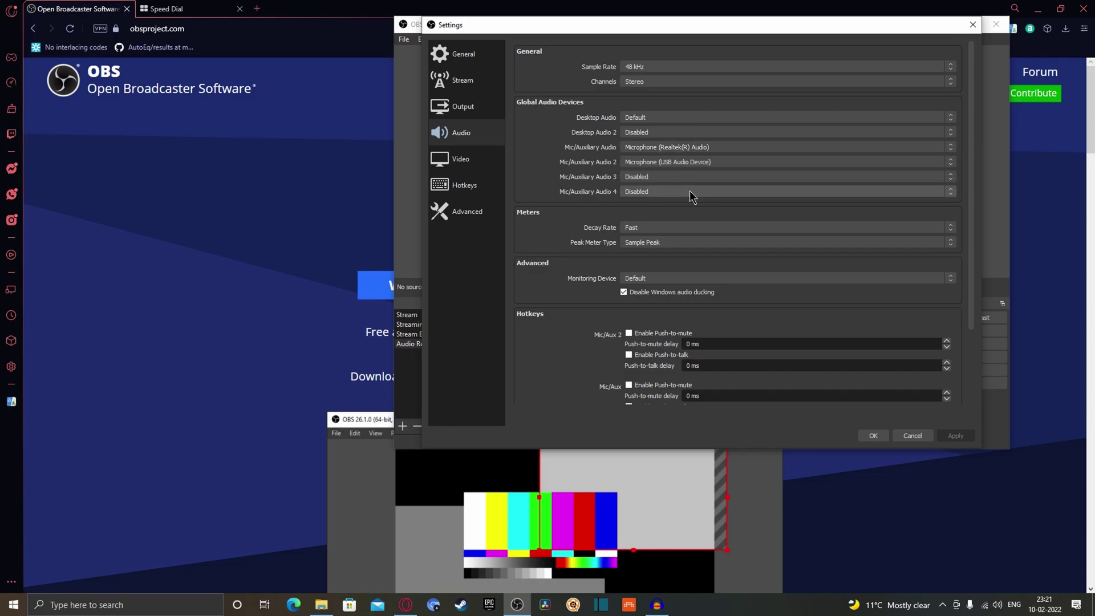
click(876, 437)
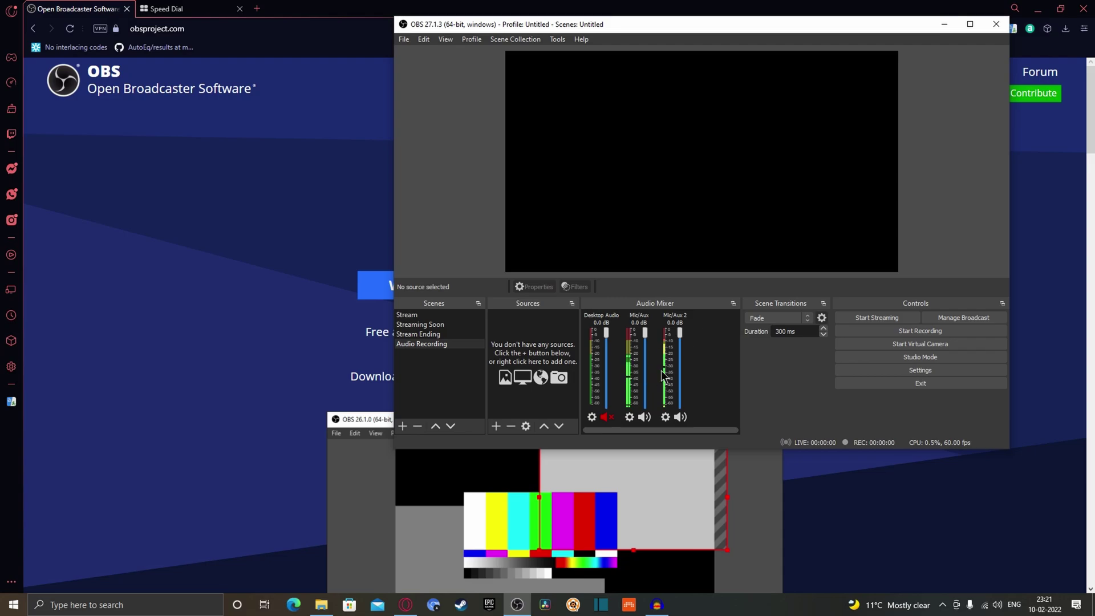
Step: Check Mic/Aux track assignments in Advanced Audio Properties, then start recording both mics
click(629, 417)
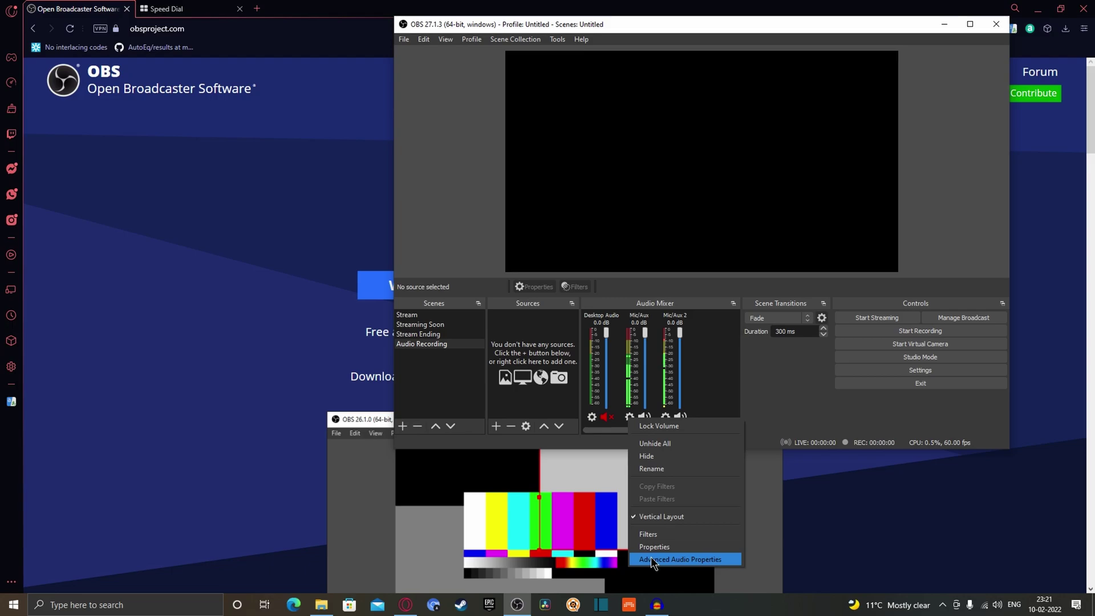
click(726, 465)
click(629, 418)
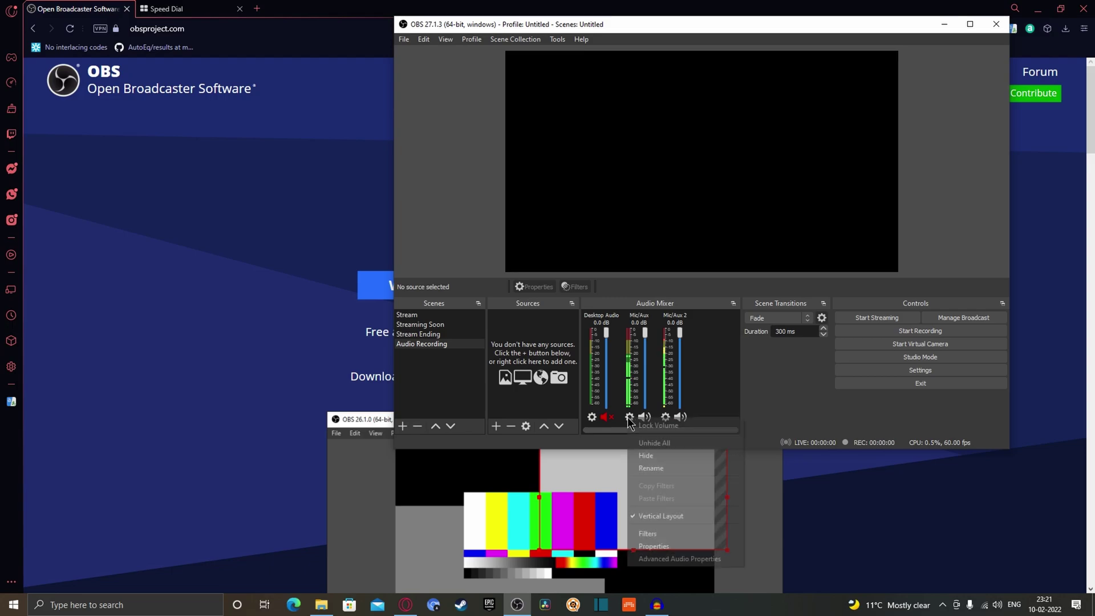
click(652, 562)
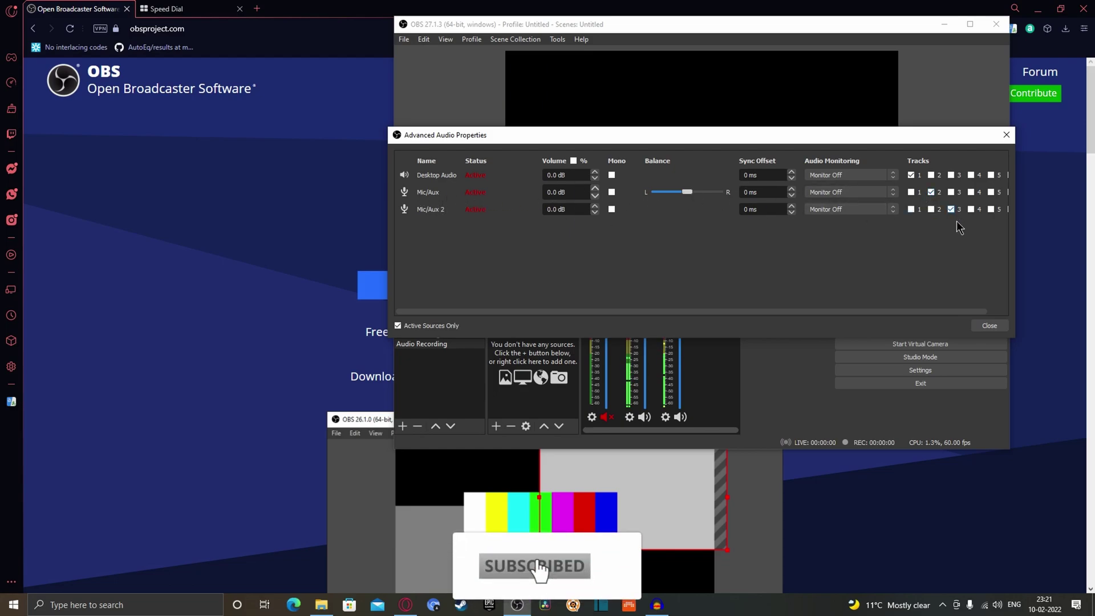
click(984, 328)
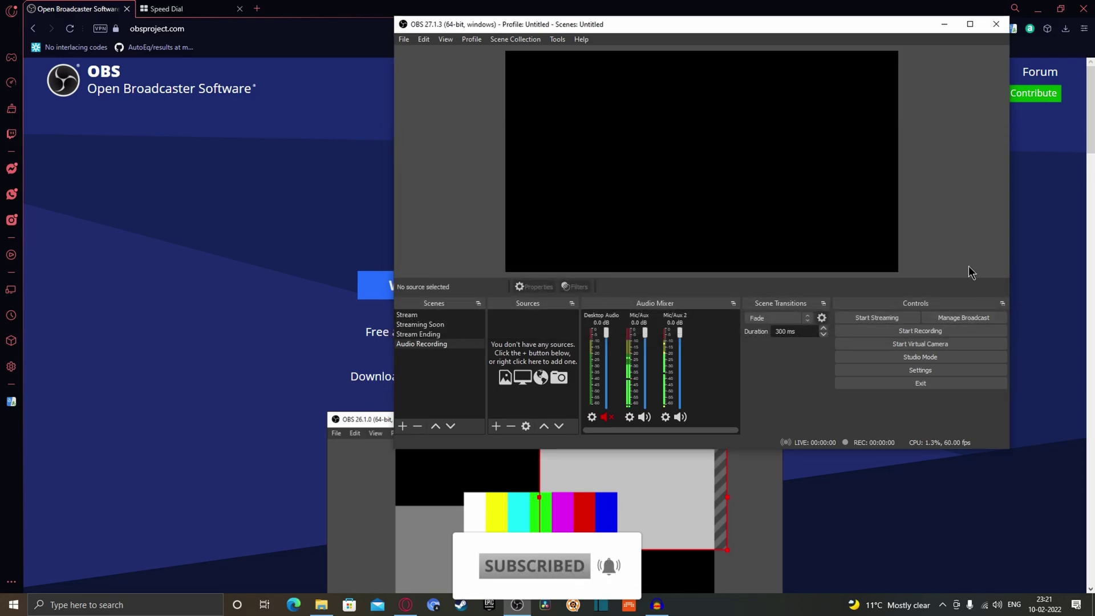
click(903, 331)
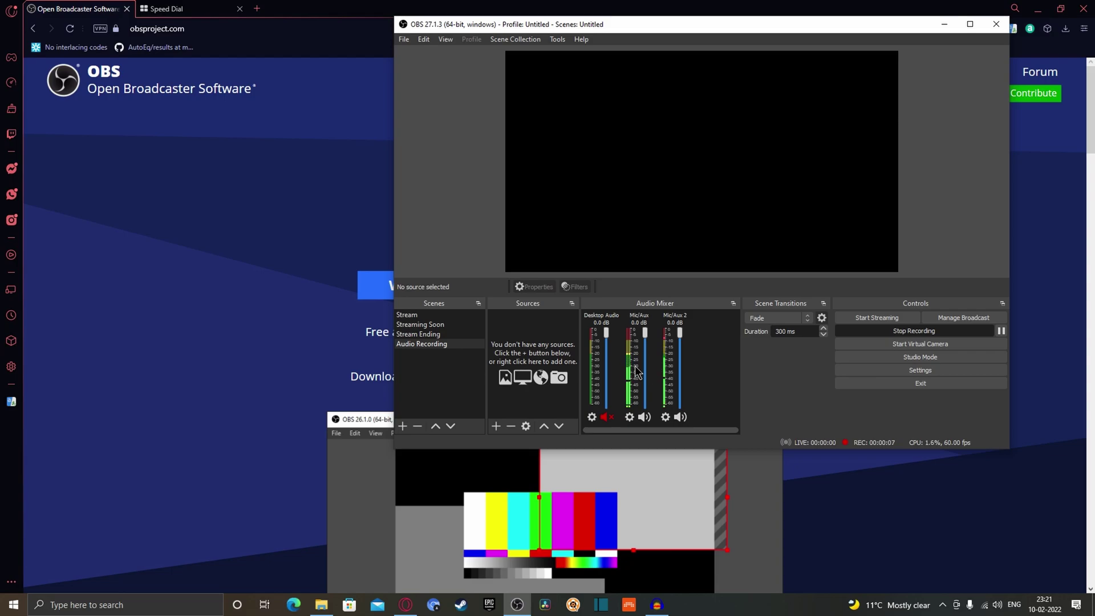
Step: Stop the OBS recording with the F9 hotkey
key(F9)
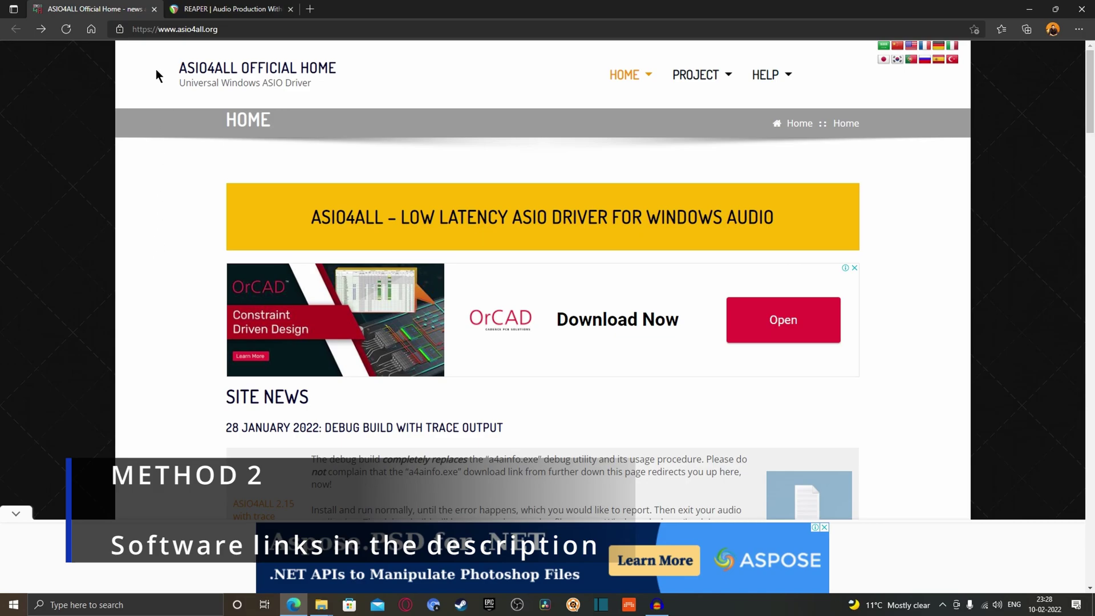
Step: Open the ASIO4ALL project page to its 2.14 English download, then switch to the REAPER tab
click(238, 32)
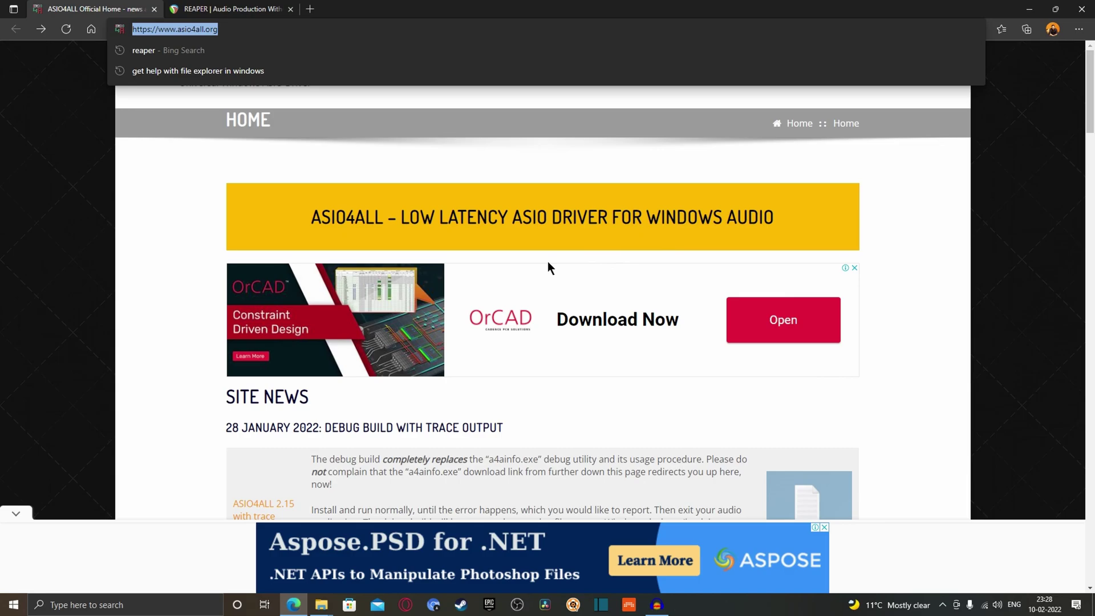
click(189, 287)
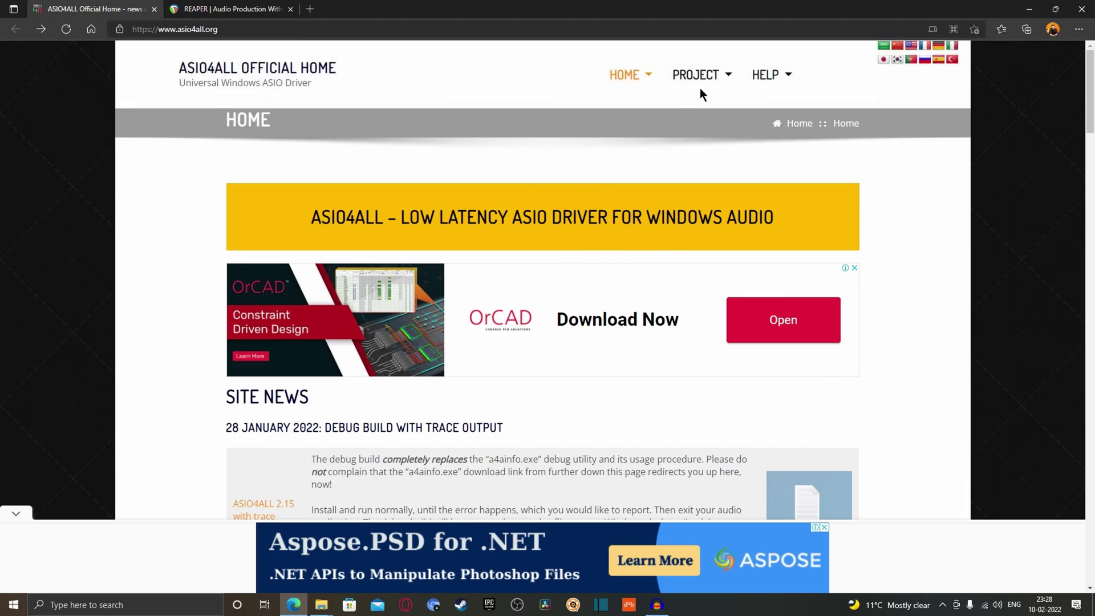
mouse_move(702, 82)
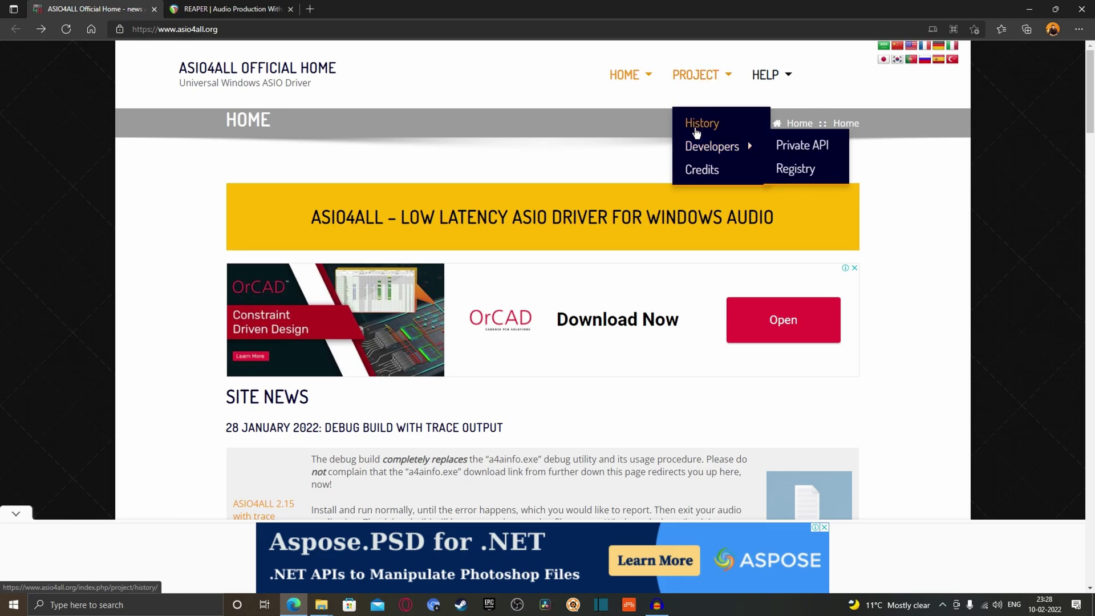
click(708, 85)
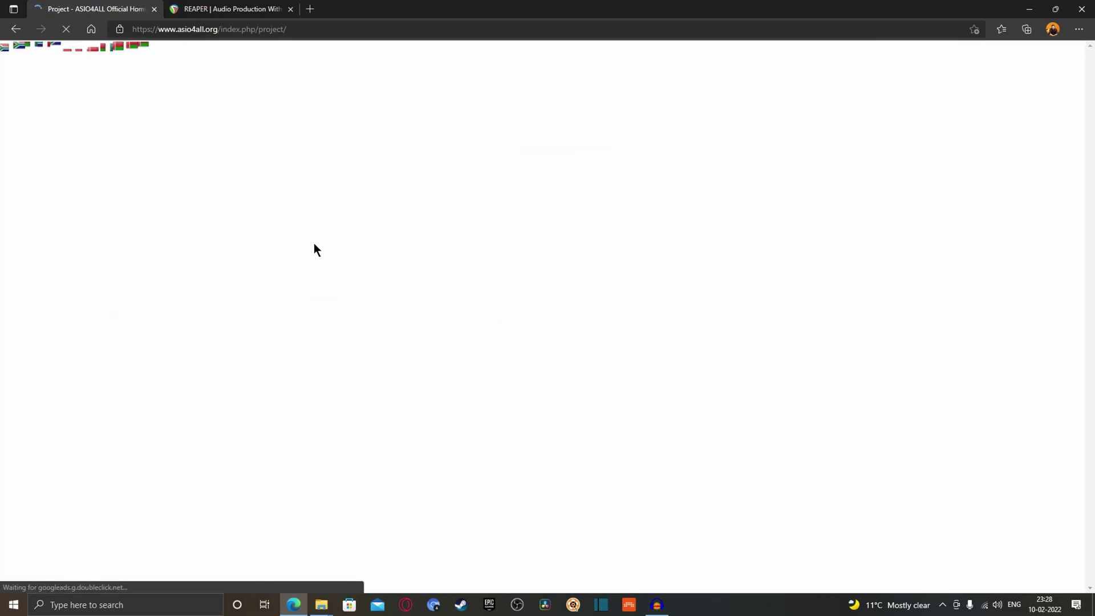
scroll(215, 261, down, 5)
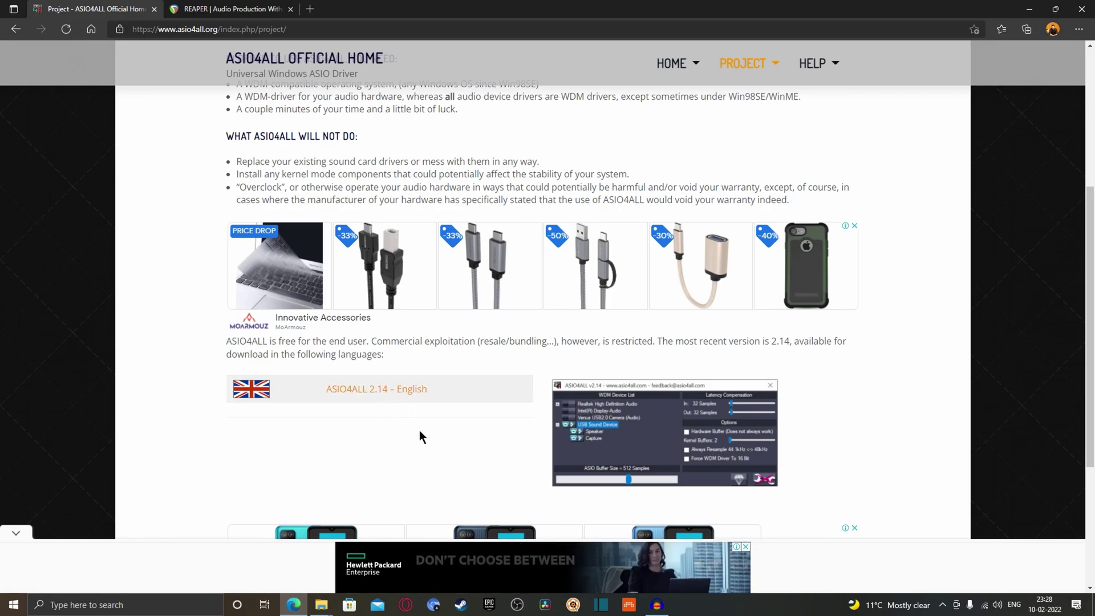
scroll(419, 428, down, 3)
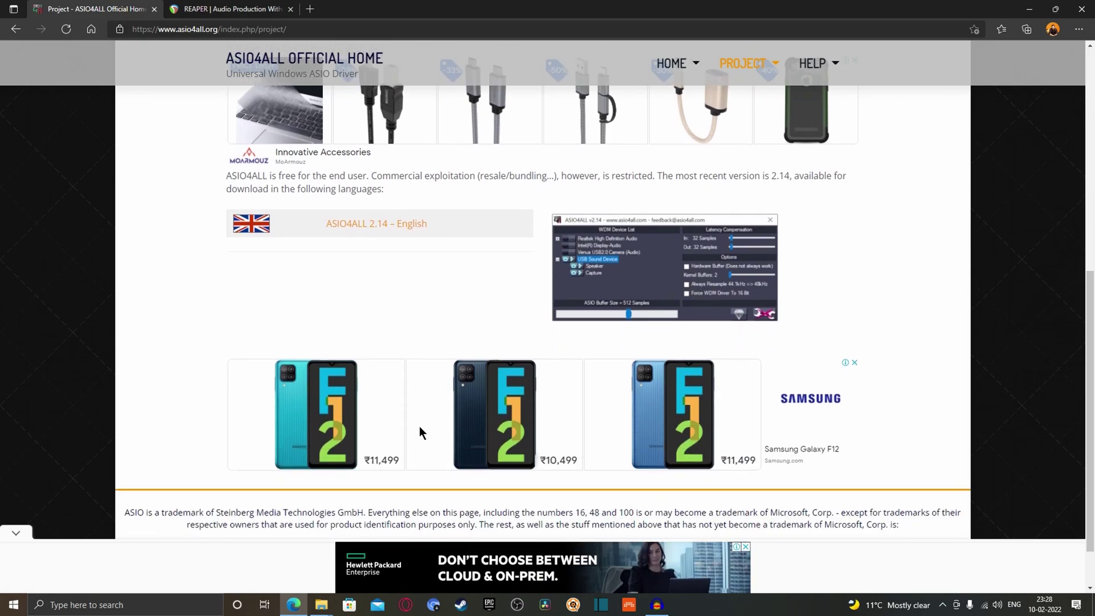
click(237, 8)
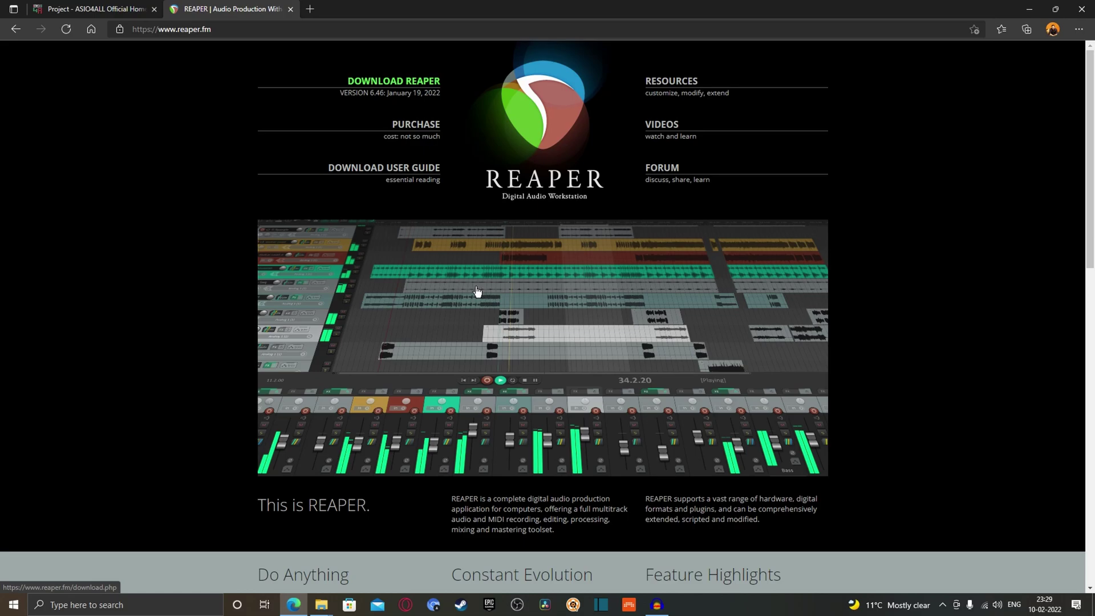
Step: Minimize Edge and launch REAPER from the desktop shortcut with the test project
click(1029, 10)
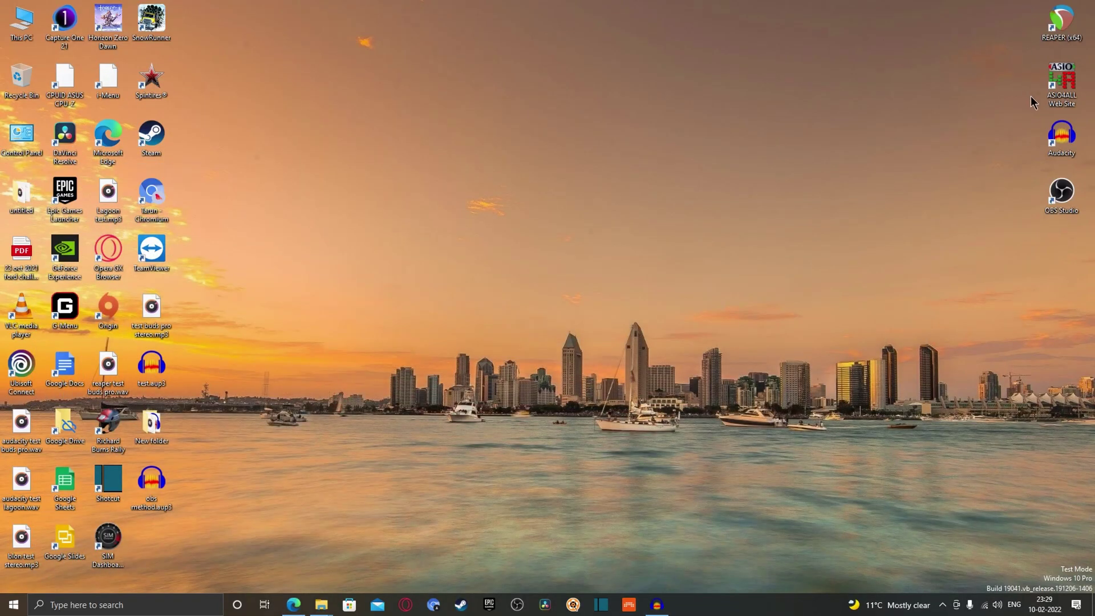
double_click(1058, 23)
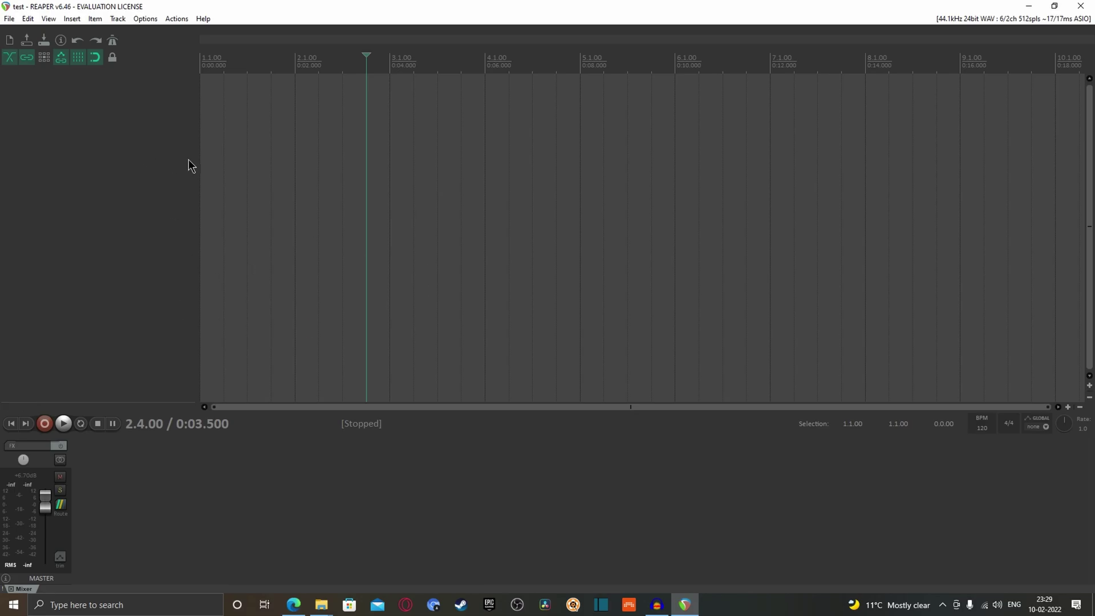
click(141, 21)
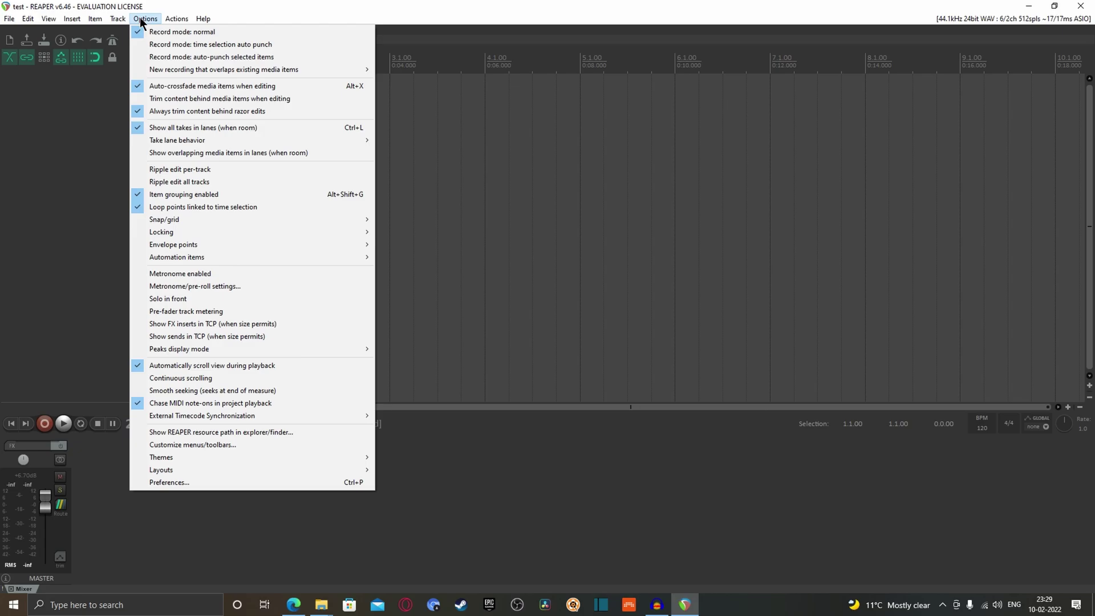
Step: In REAPER's Device preferences, set the audio system to ASIO with the ASIO4ALL v2 driver
click(218, 482)
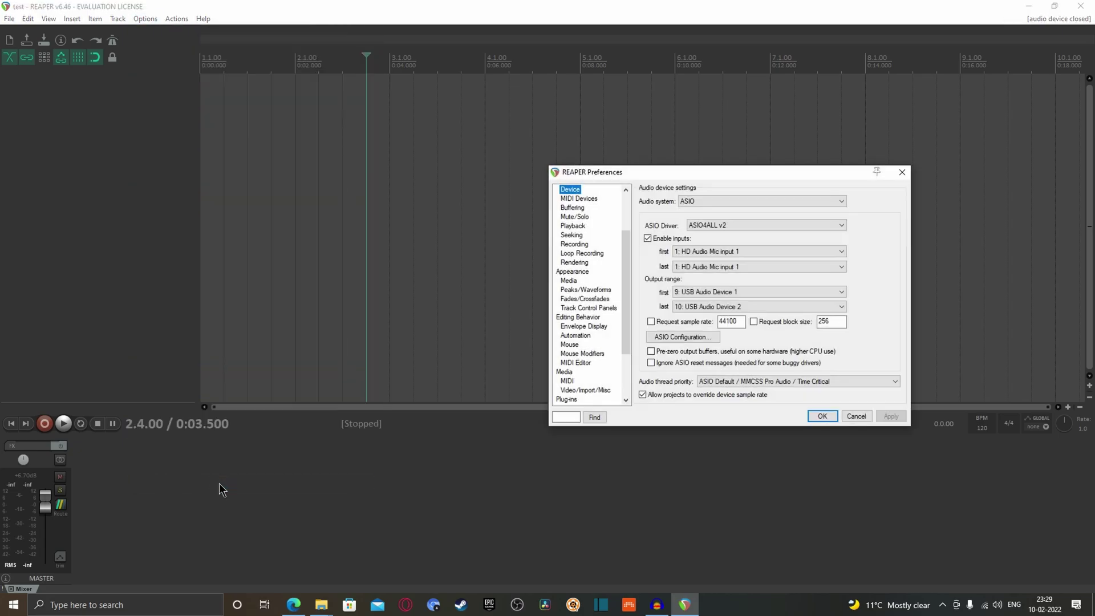
scroll(570, 256, up, 3)
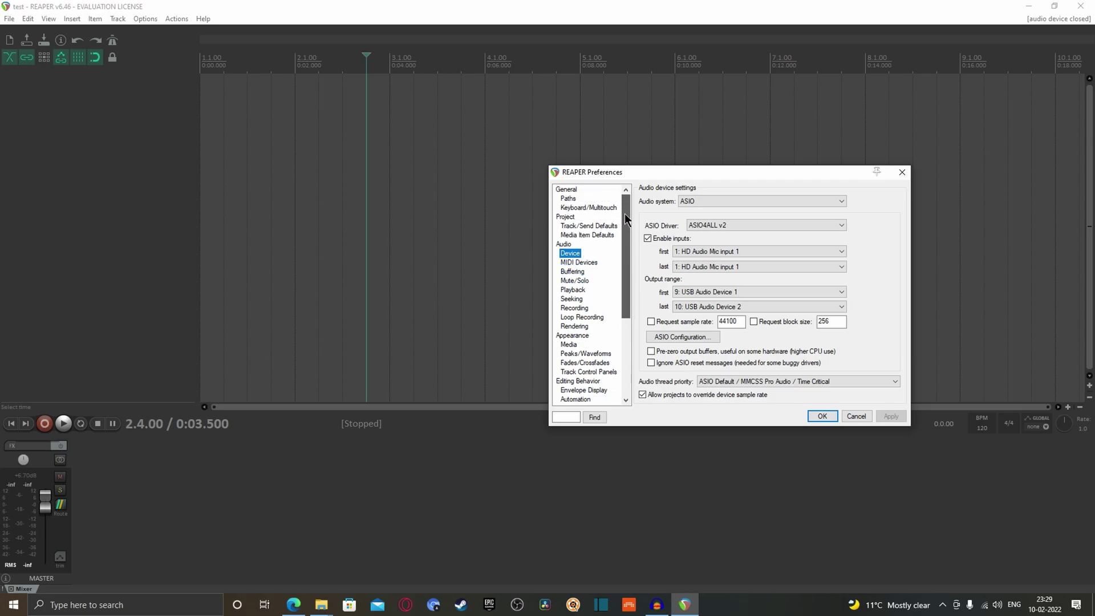
click(564, 244)
click(570, 255)
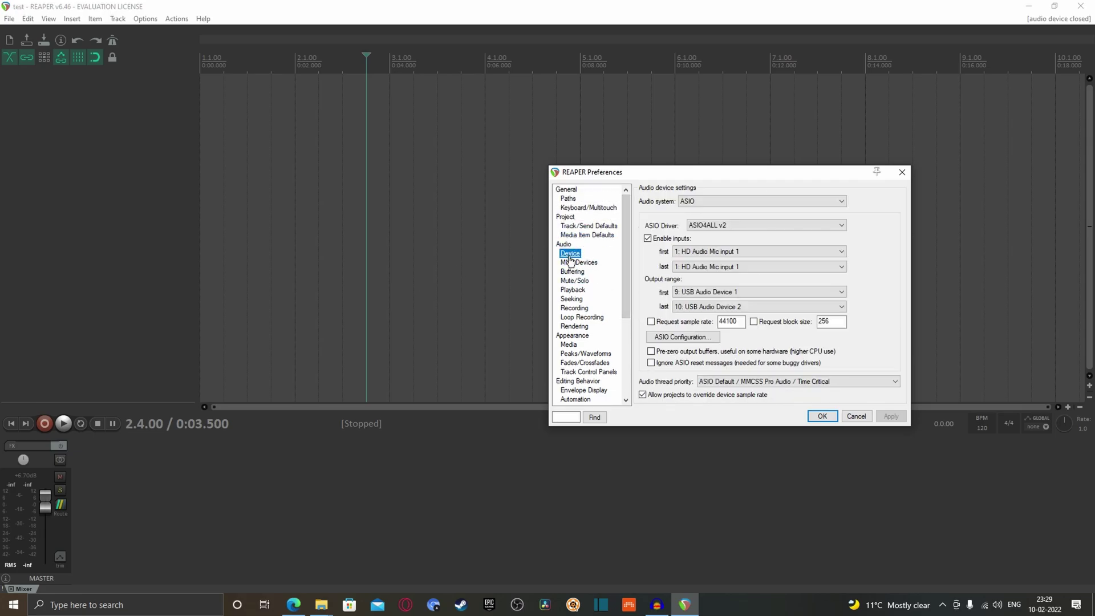
click(718, 203)
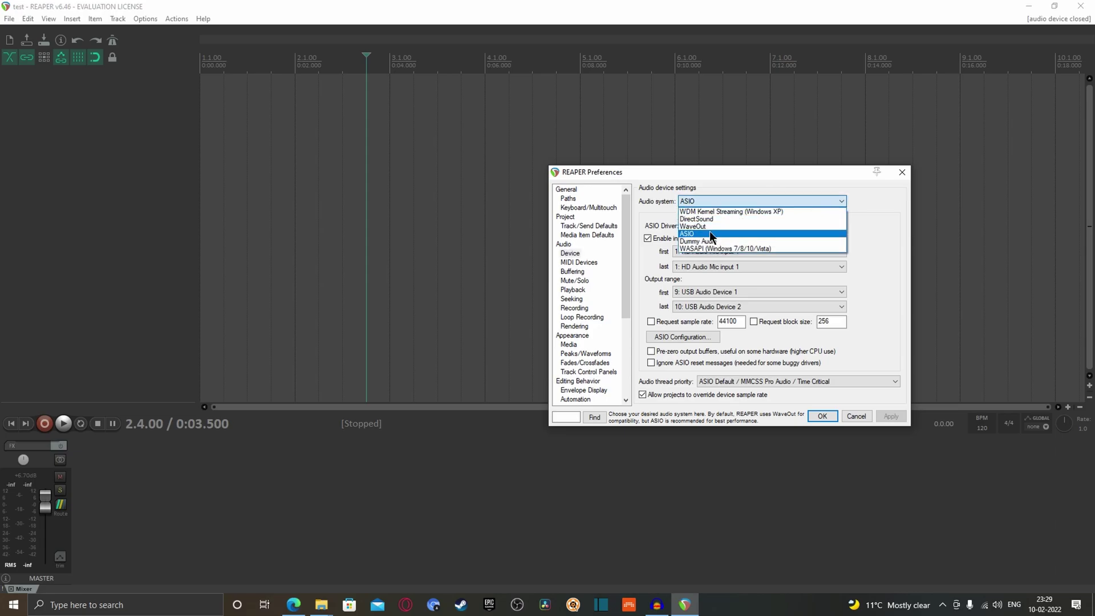
click(747, 234)
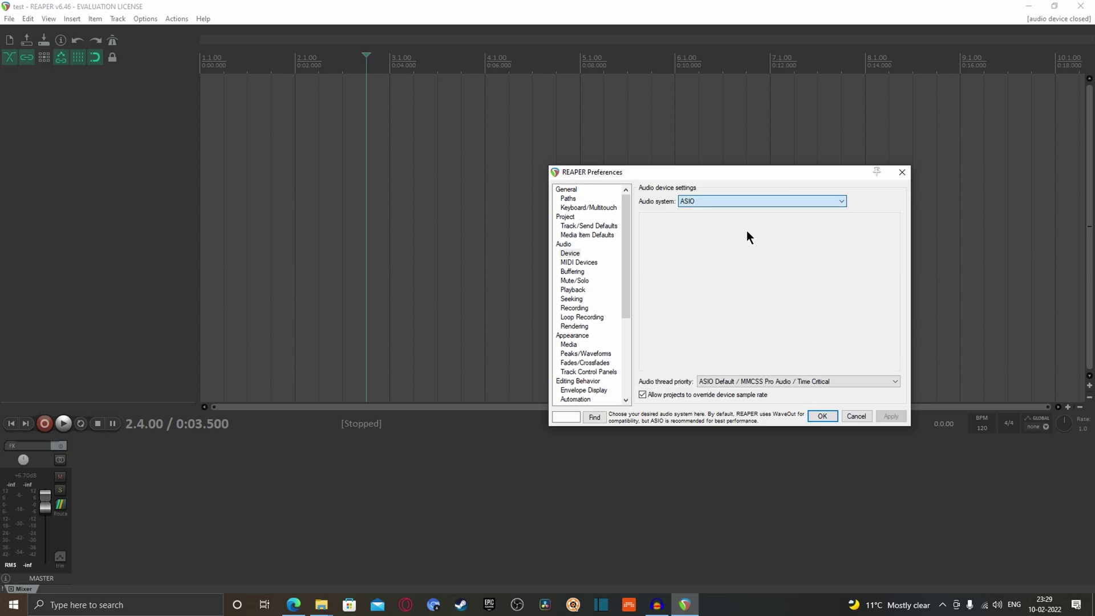
click(727, 225)
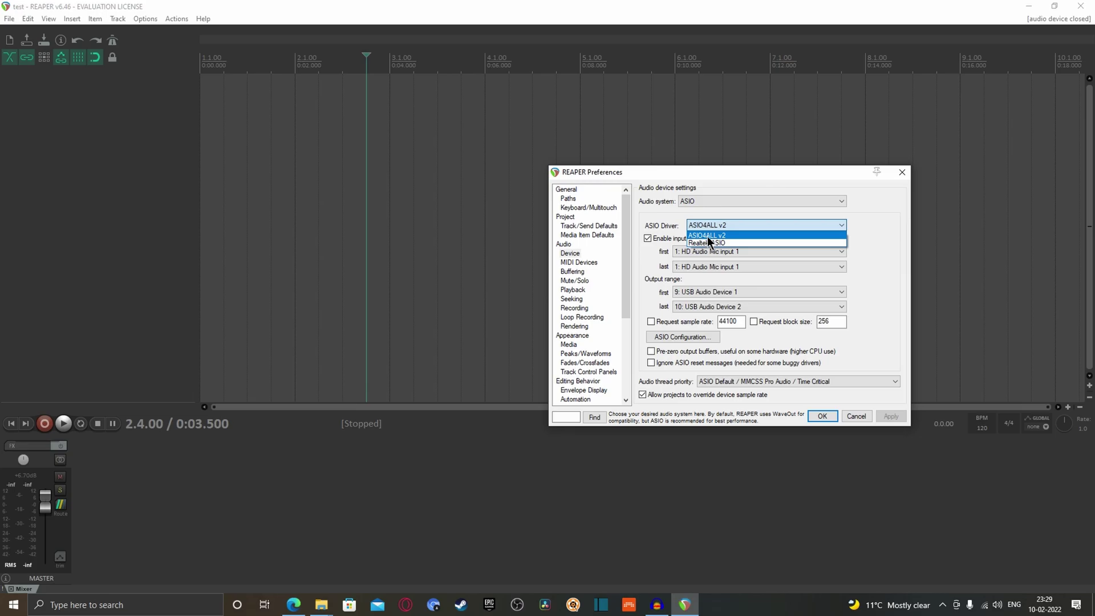
click(725, 237)
scroll(722, 266, down, 5)
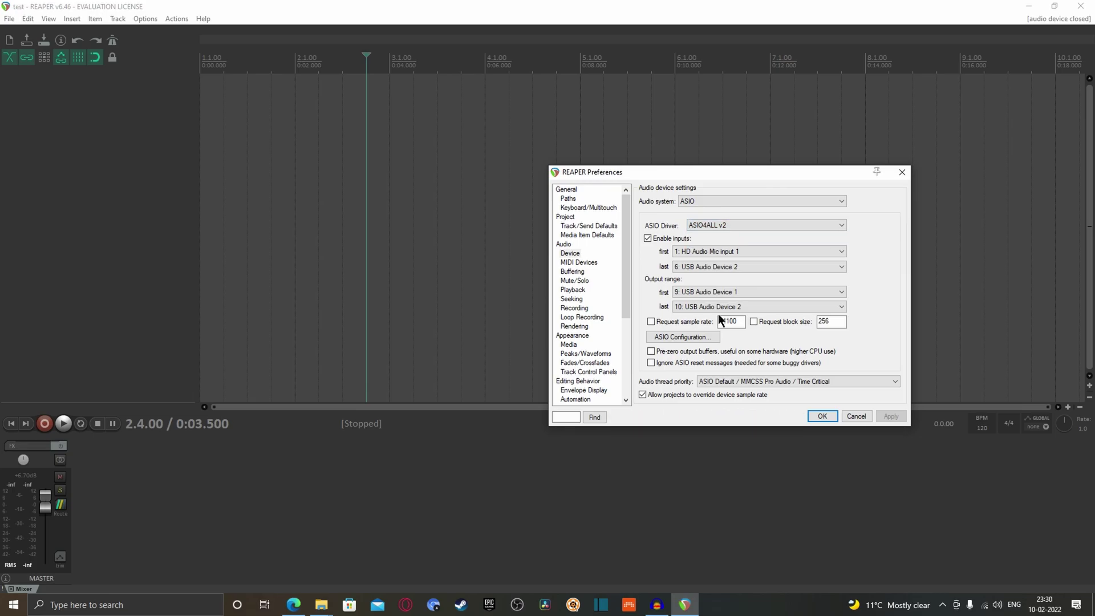
click(694, 338)
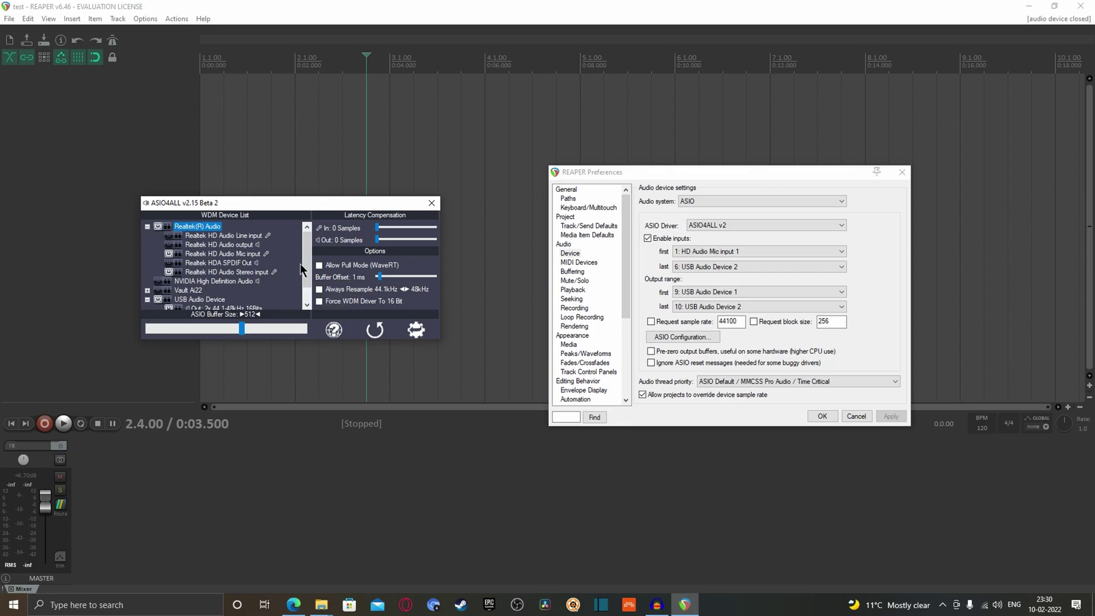
Step: Turn off the USB Audio Device output in the ASIO4ALL panel and close it
scroll(307, 254, down, 1)
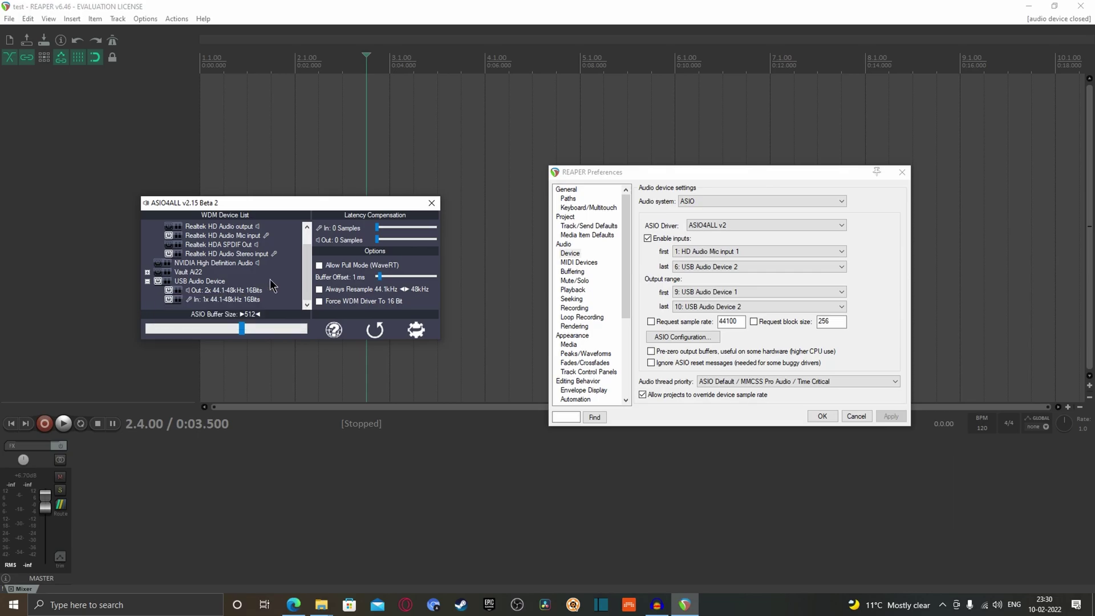
click(168, 291)
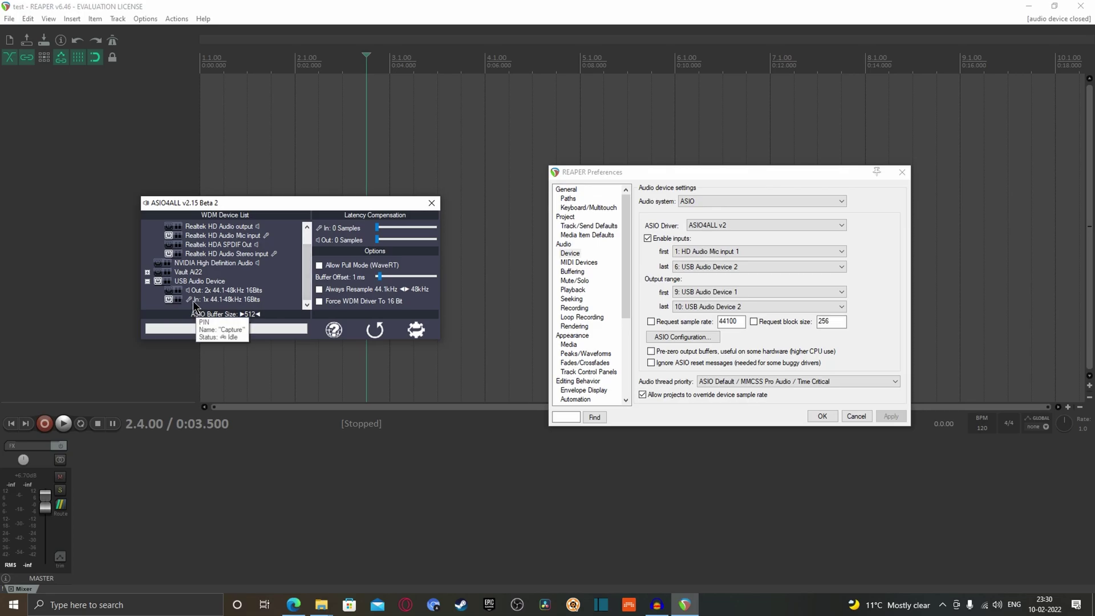
scroll(306, 276, up, 1)
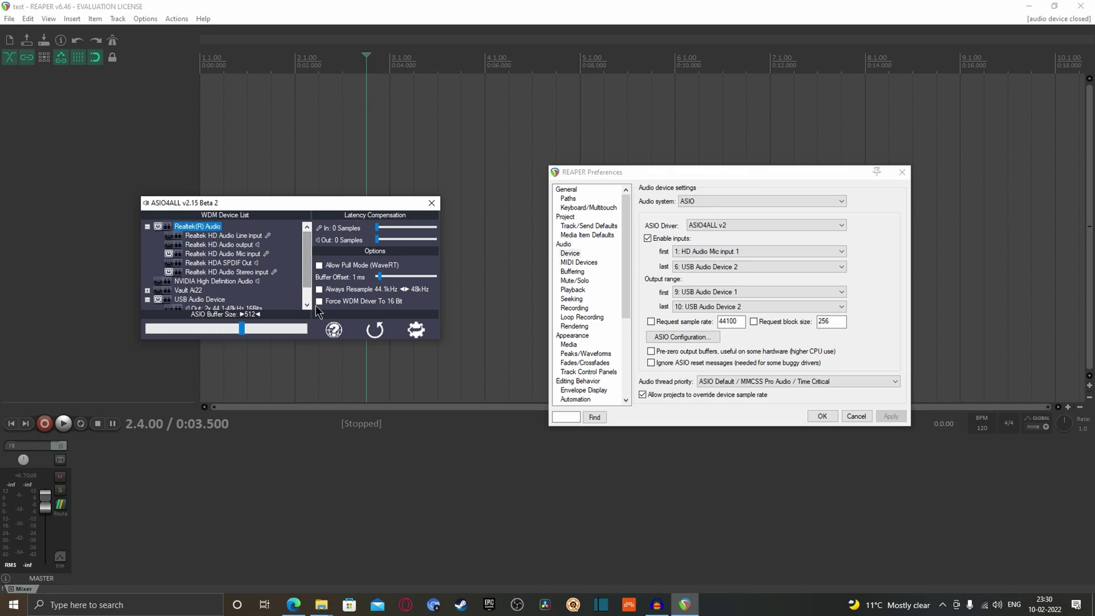
click(430, 205)
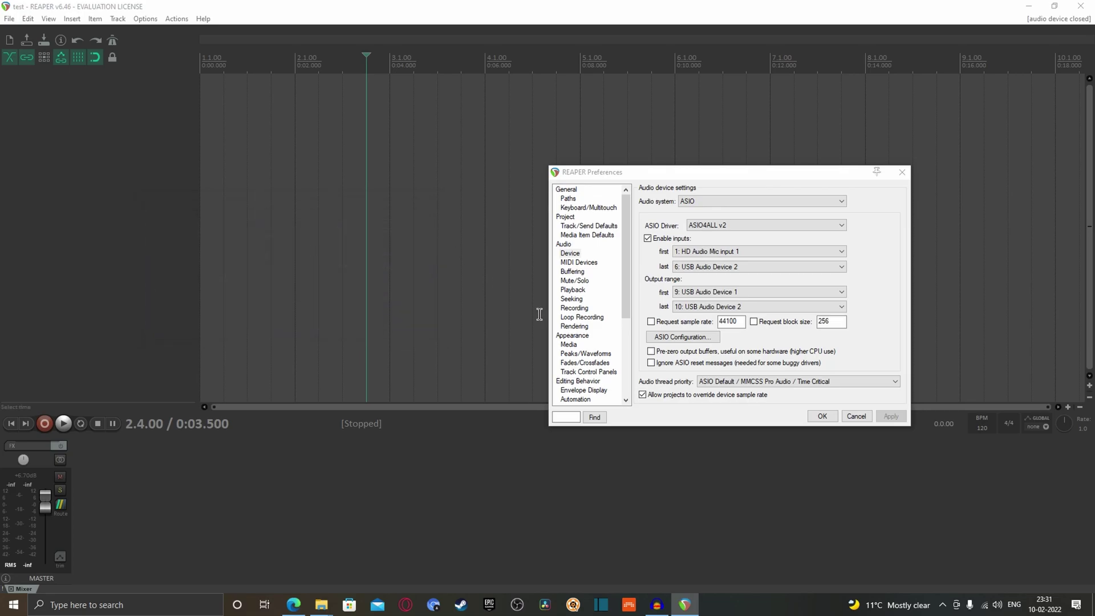
Step: Apply the new audio device settings and restart REAPER
click(821, 417)
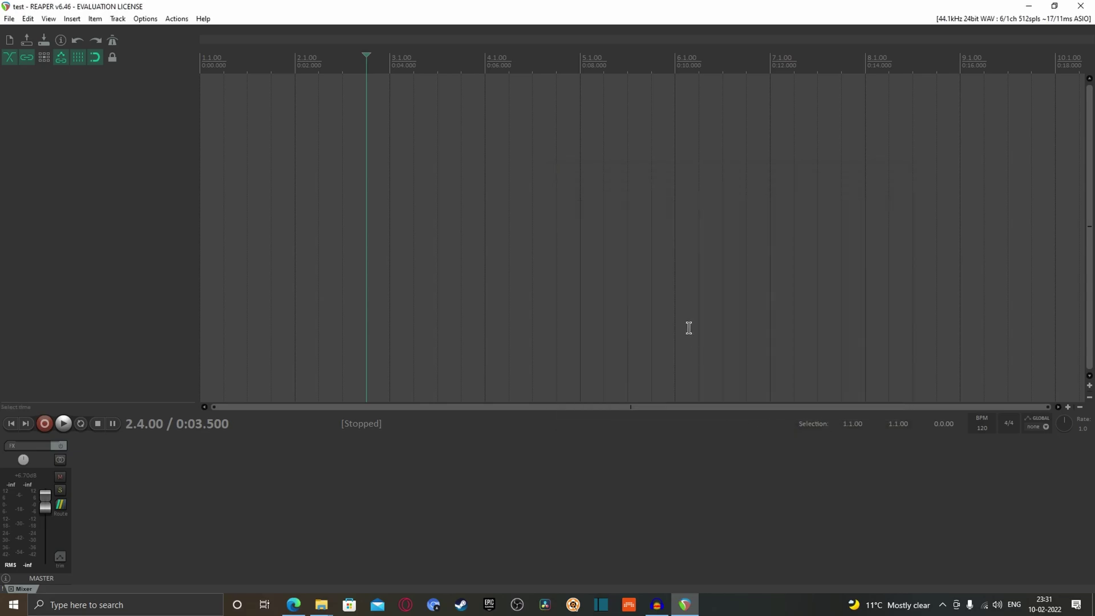
click(1082, 17)
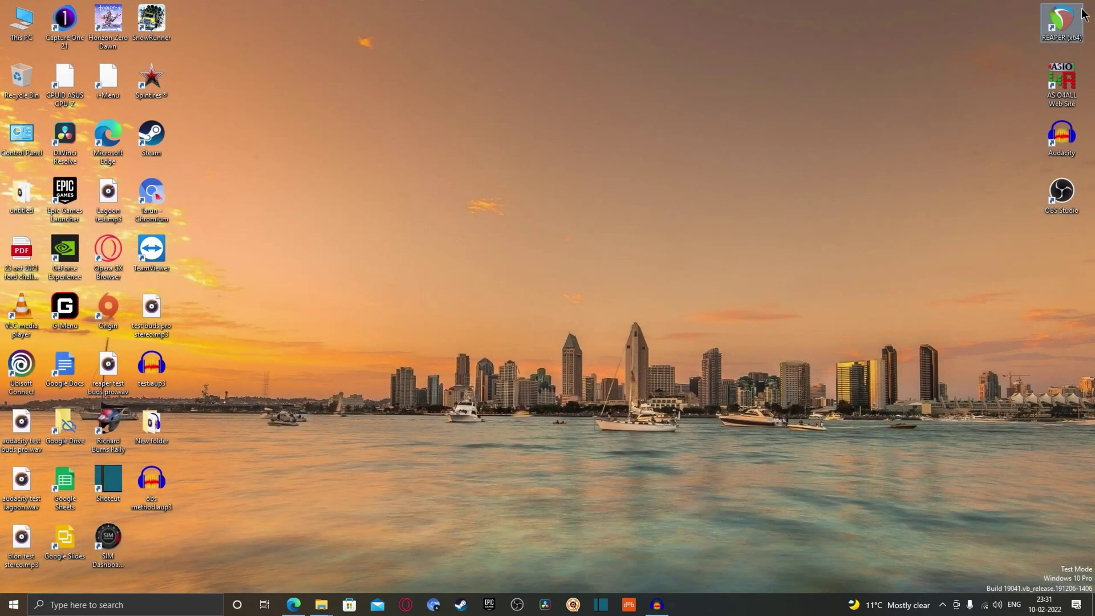
double_click(1072, 22)
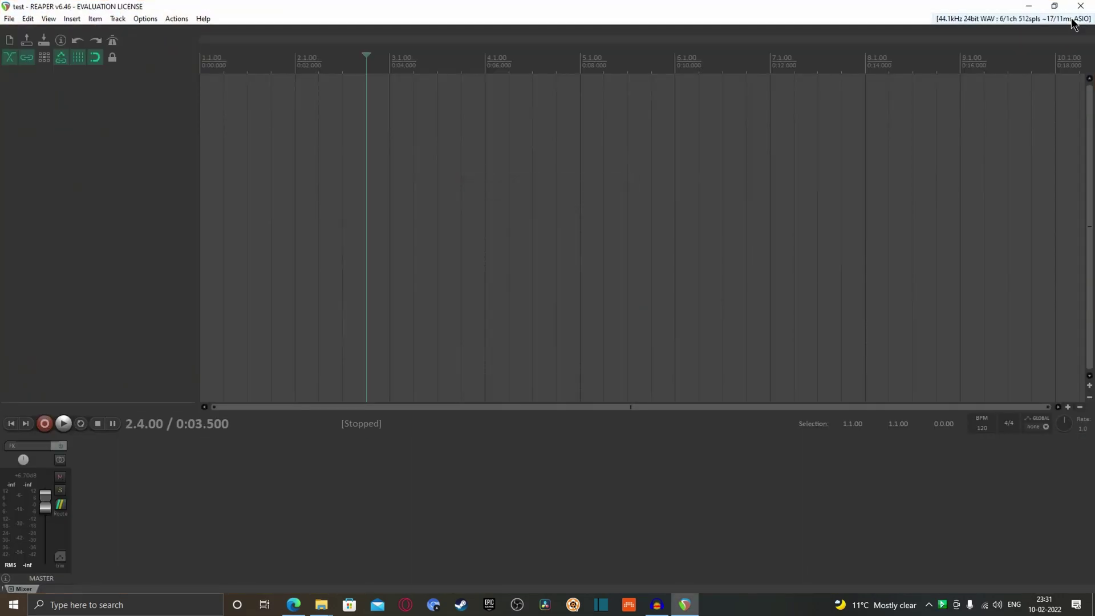
Step: Enable ASIO inputs from HD Audio Mic input 1 to USB Audio Device 2 and apply
click(145, 19)
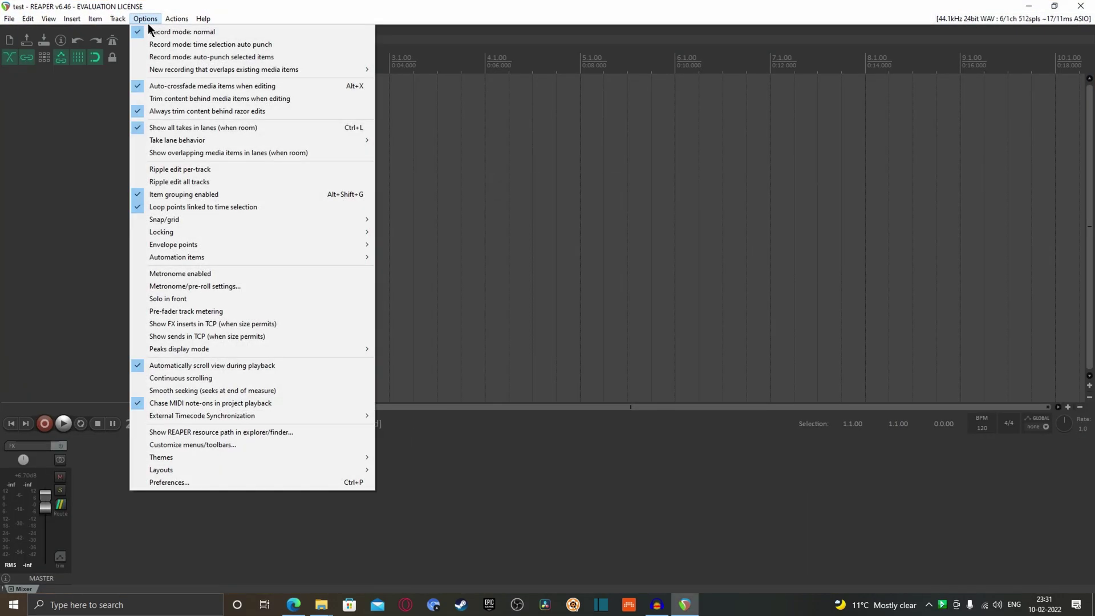
click(184, 482)
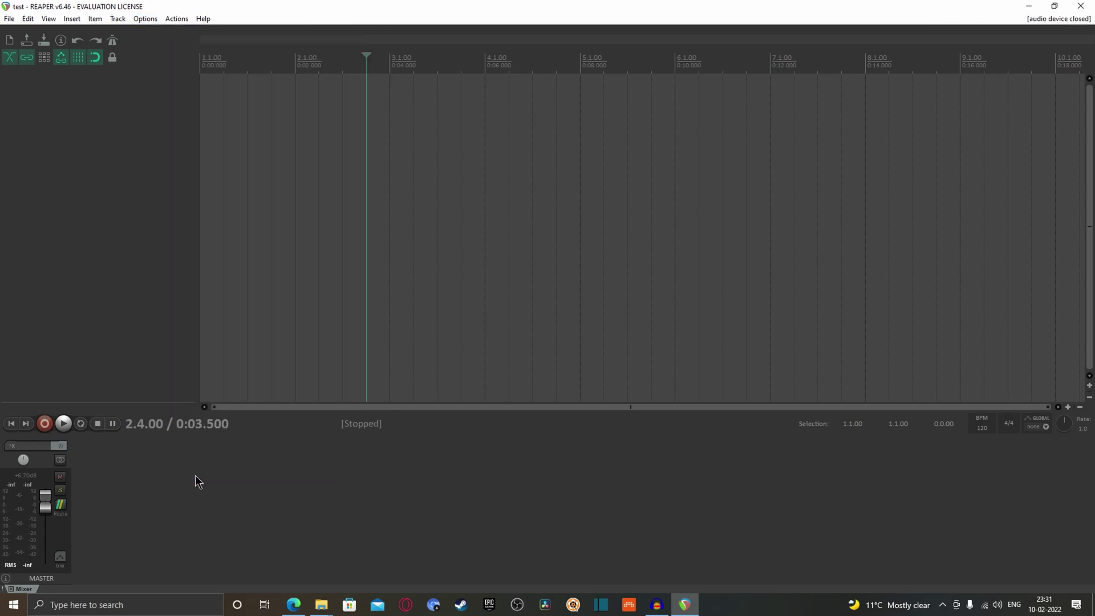
click(735, 251)
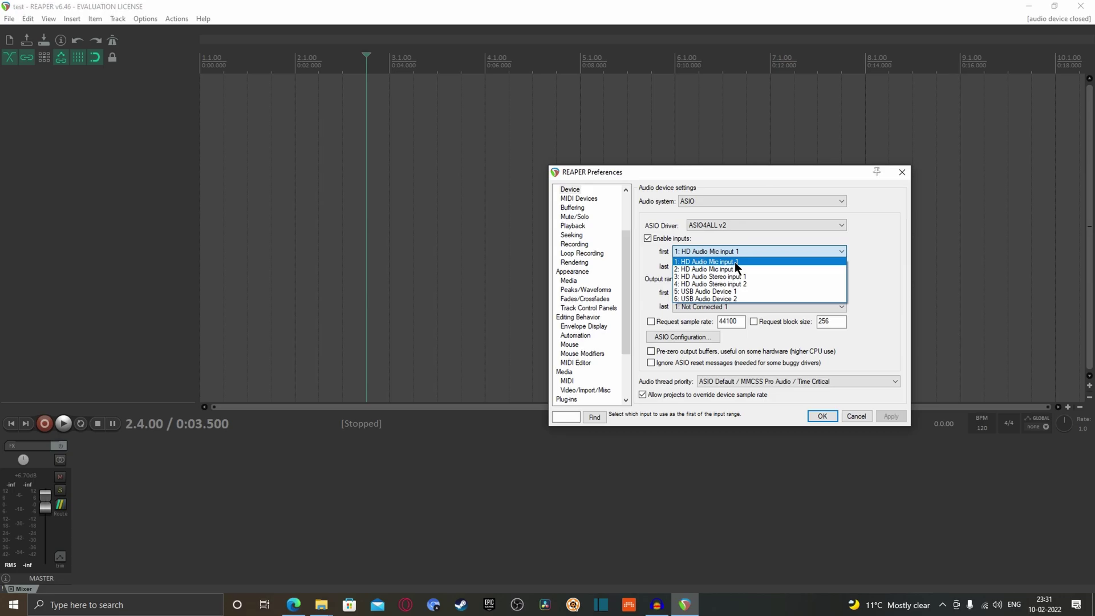
click(738, 262)
click(734, 266)
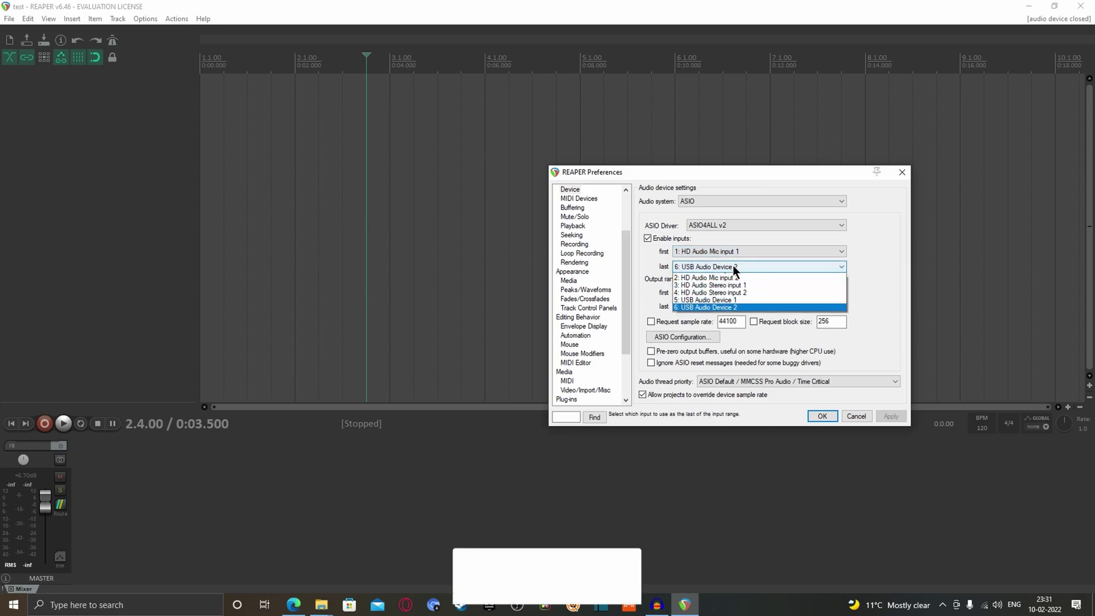
click(728, 313)
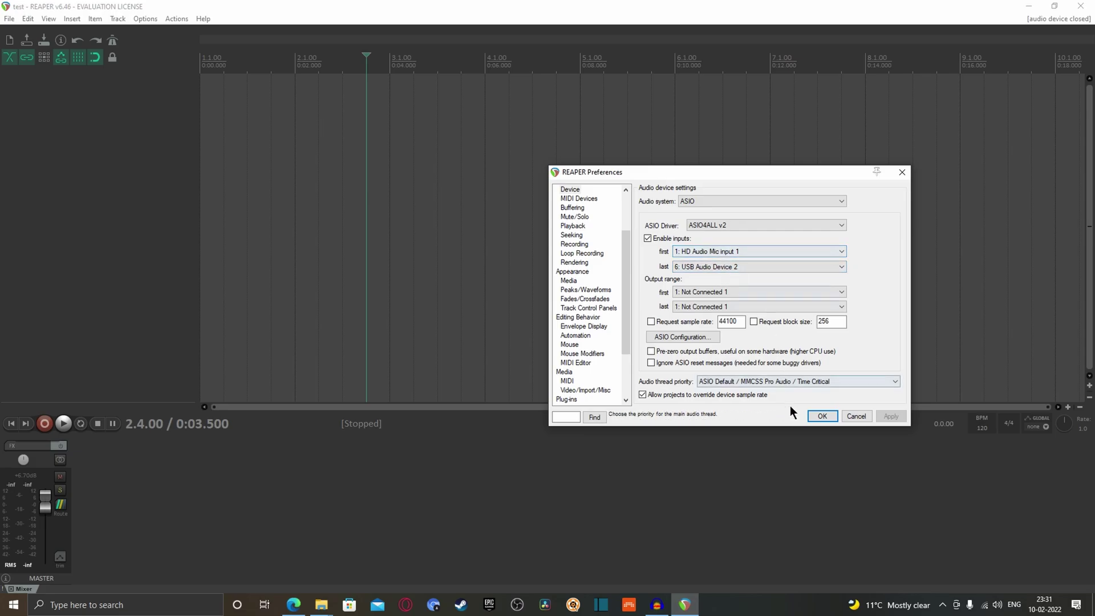
click(817, 416)
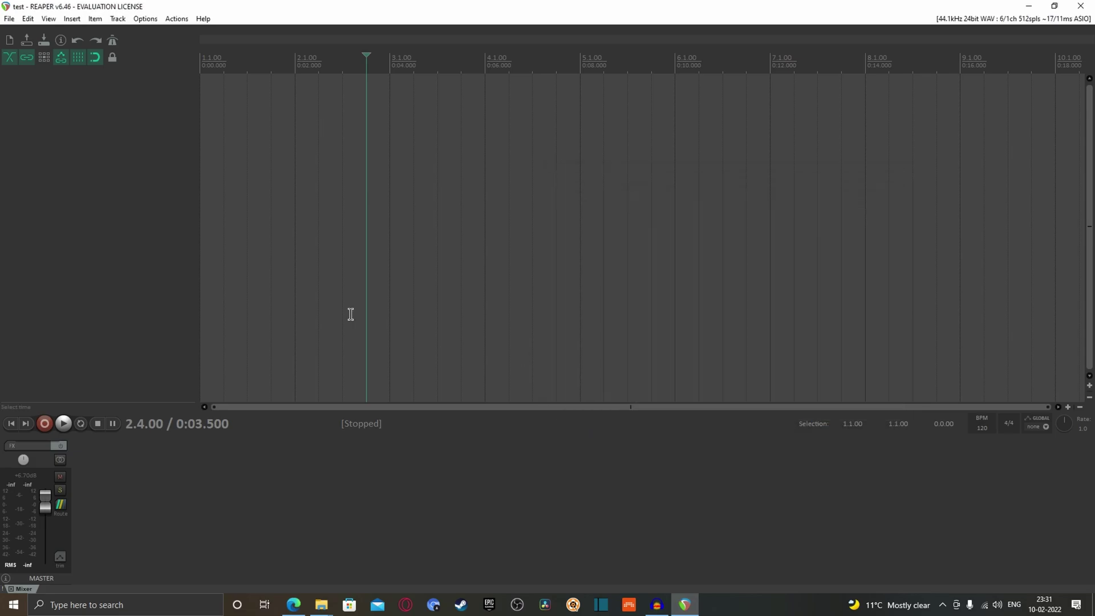
Step: Insert two new tracks and record-arm both of them
click(118, 18)
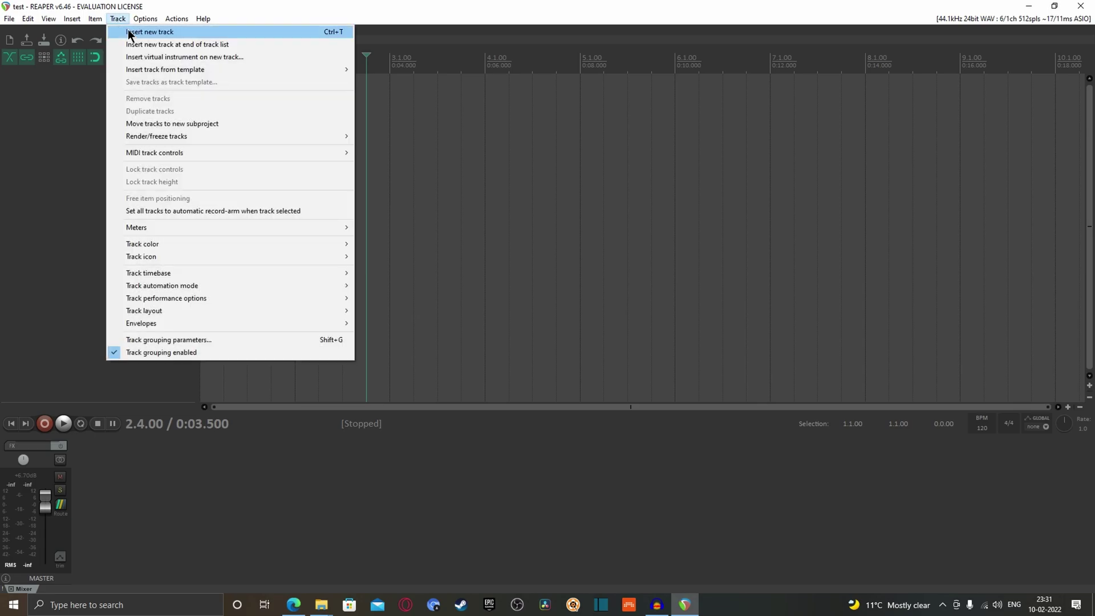
click(128, 32)
click(118, 19)
click(128, 32)
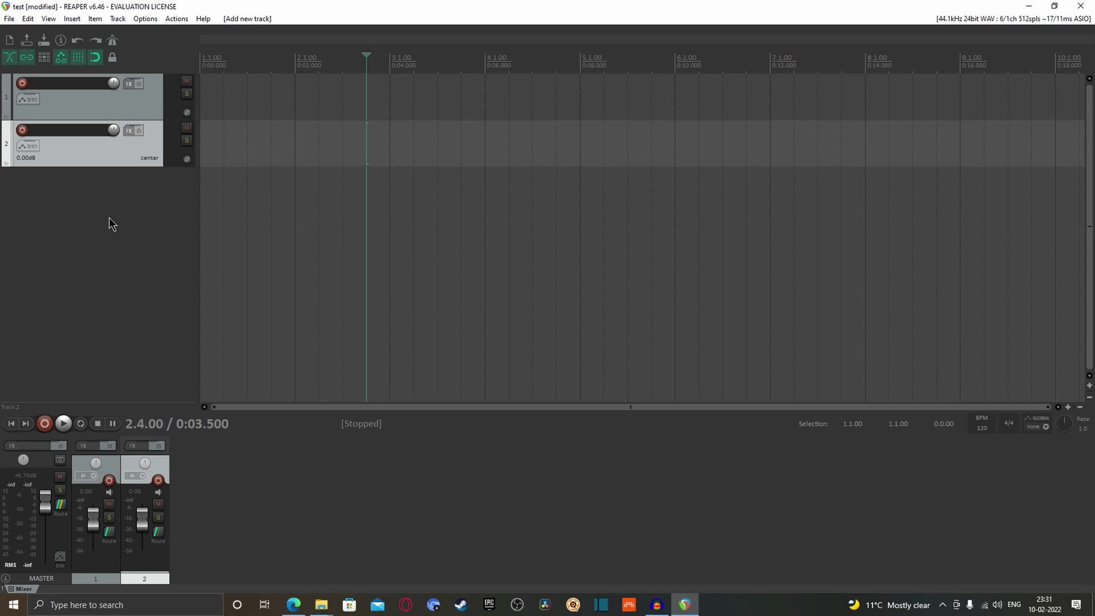
click(22, 84)
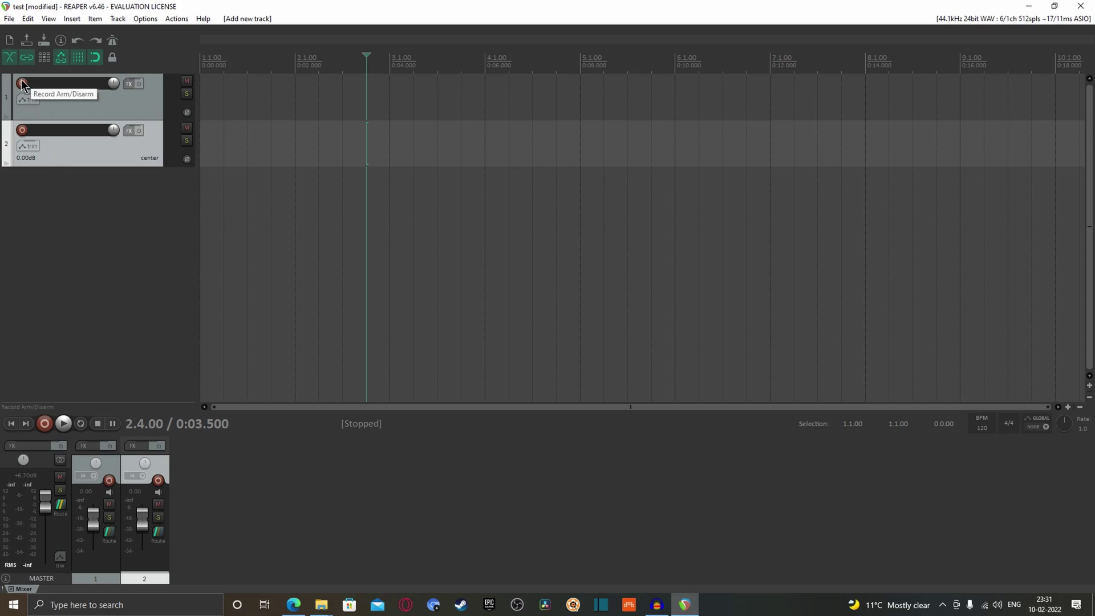
click(22, 131)
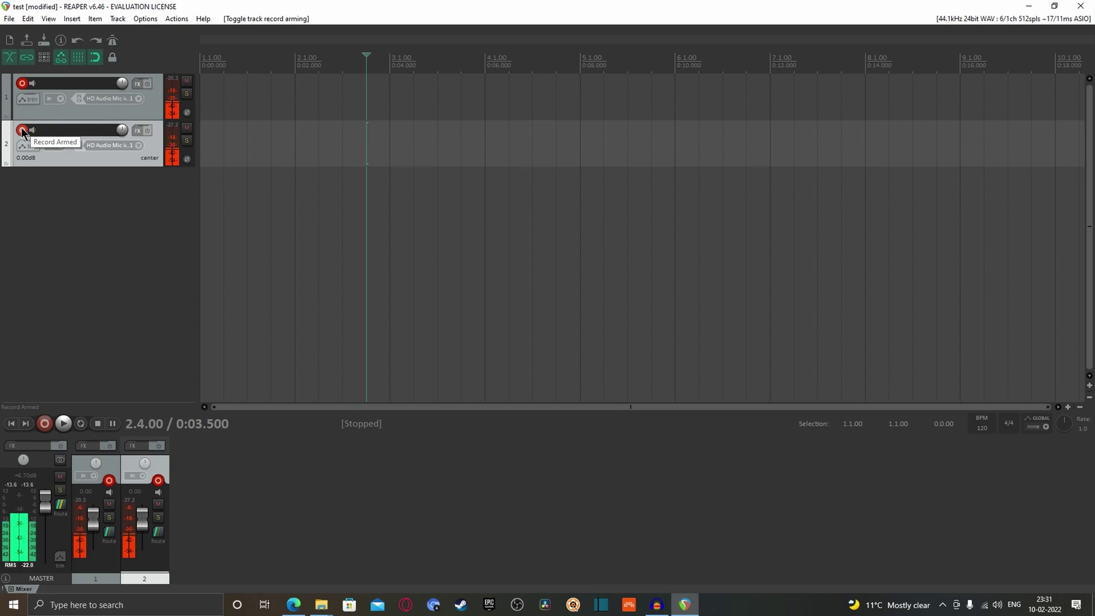
Step: Keep track 1 on HD Audio Mic input 1 and set track 2 to Mono USB Audio Device 1
click(109, 99)
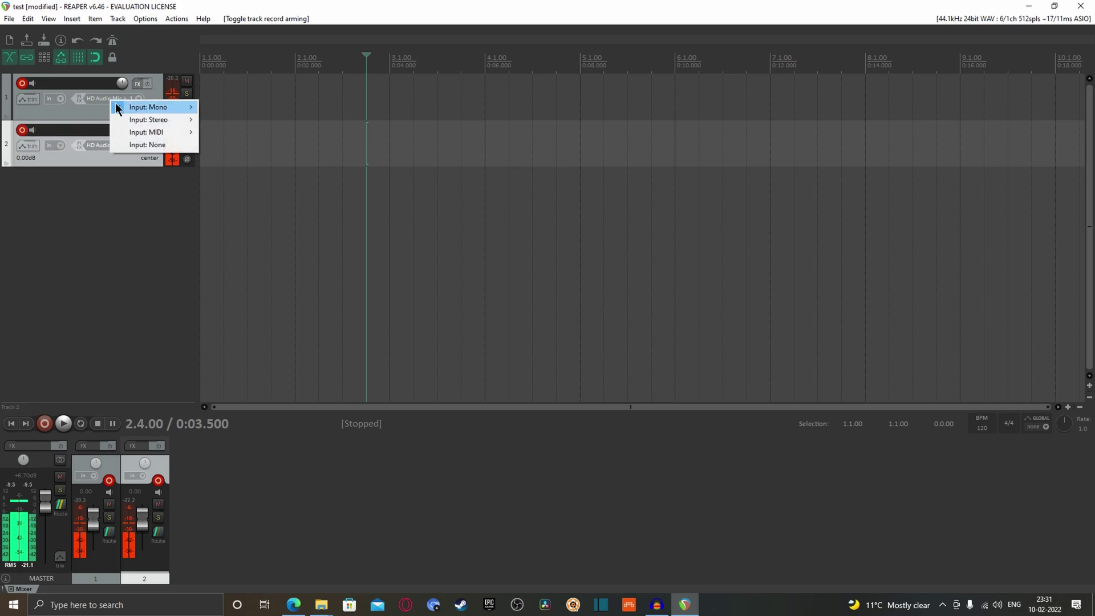
click(103, 101)
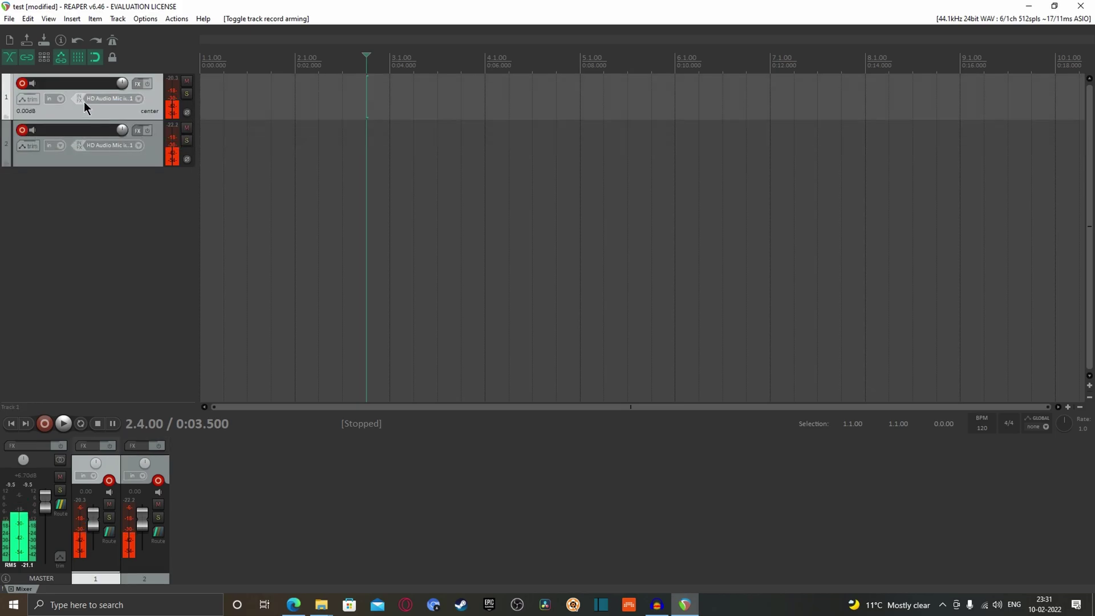
click(114, 97)
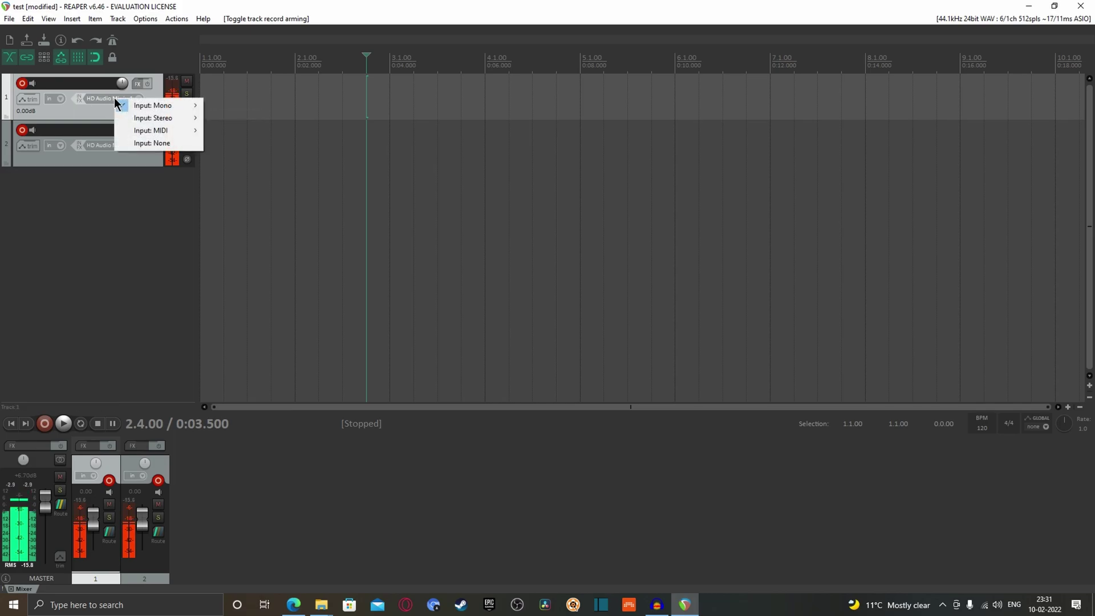
mouse_move(159, 105)
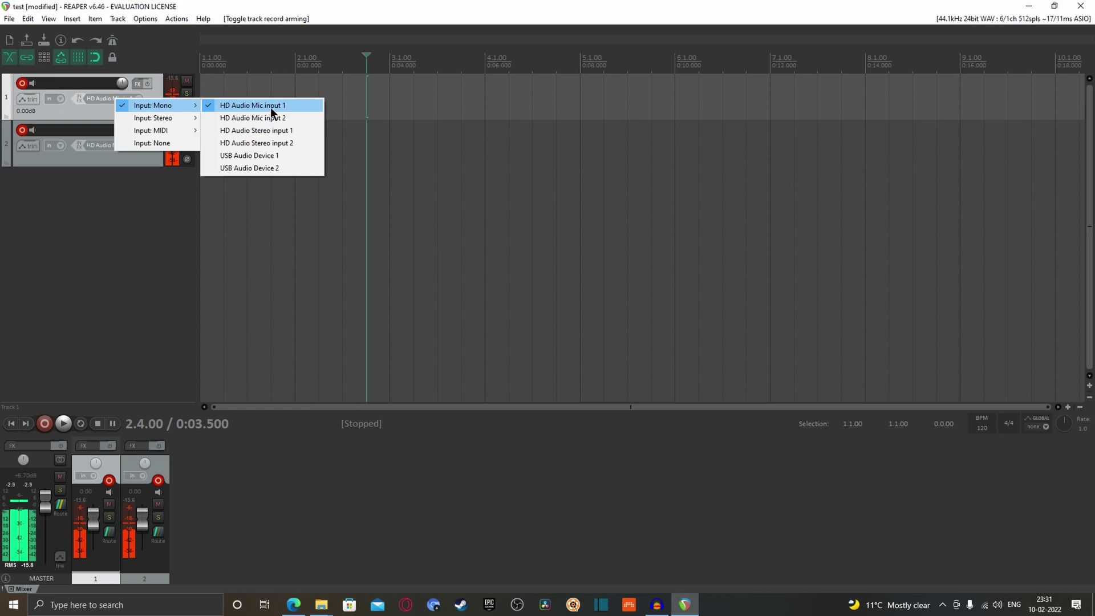
click(117, 143)
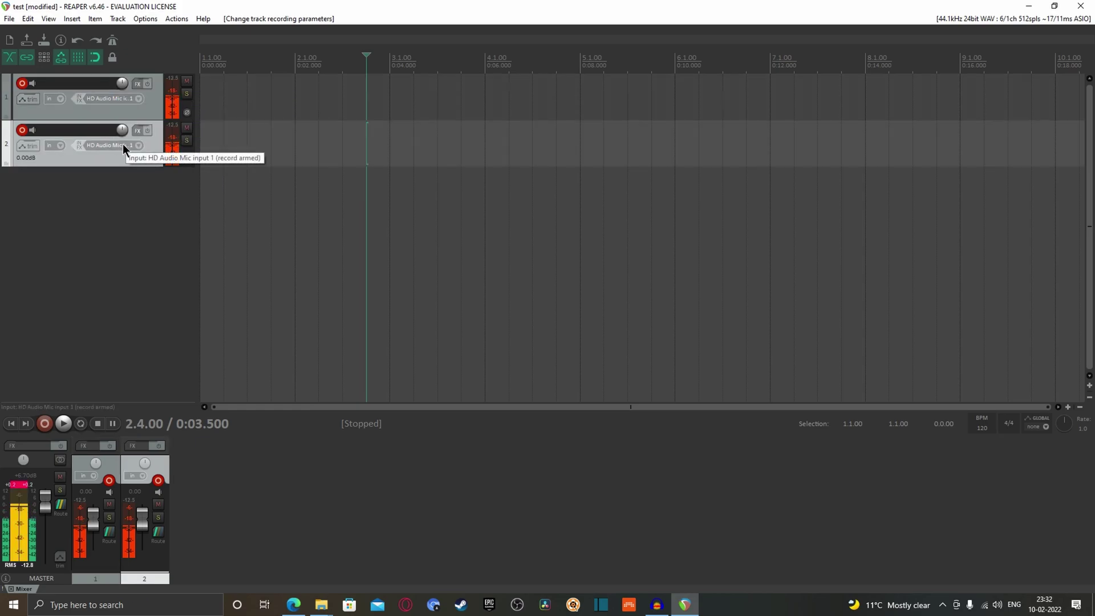
click(122, 144)
mouse_move(166, 150)
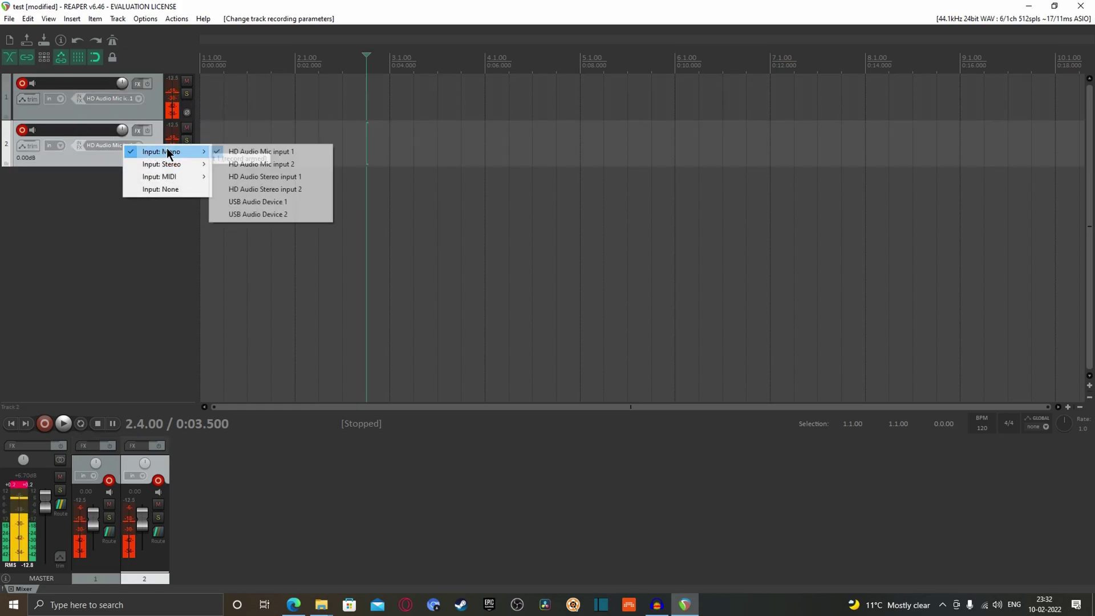
click(246, 202)
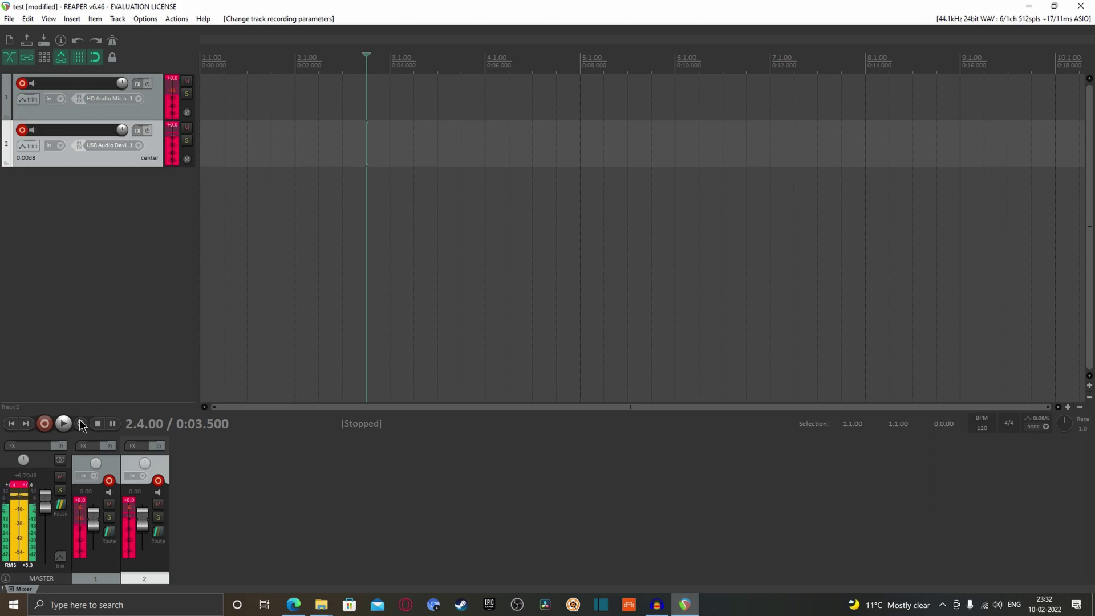
Step: Record both armed tracks for about 30 seconds, then stop the recording
click(45, 424)
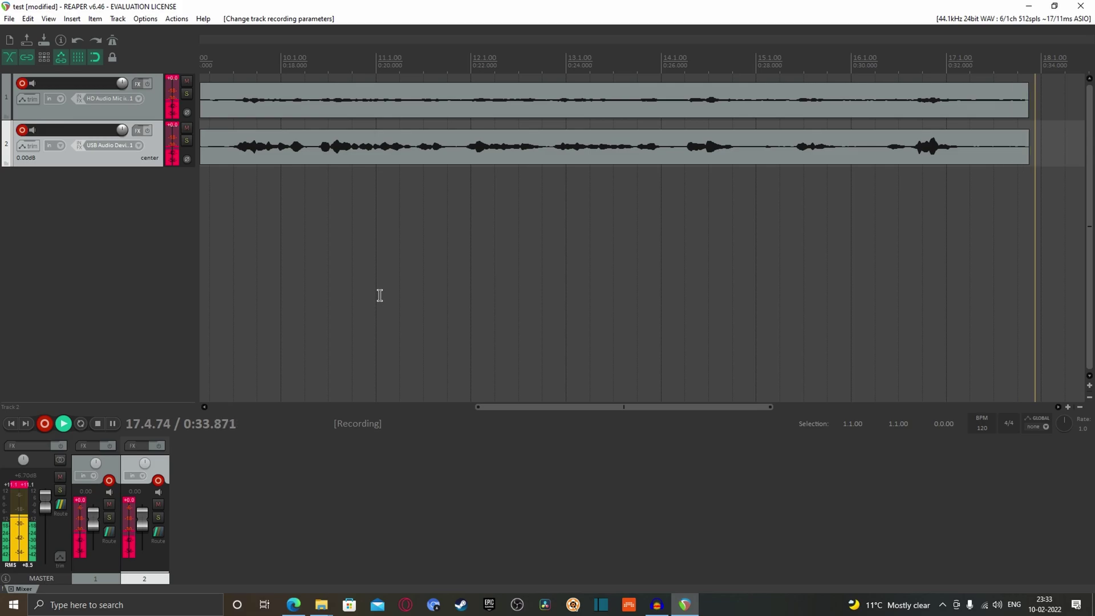
click(98, 423)
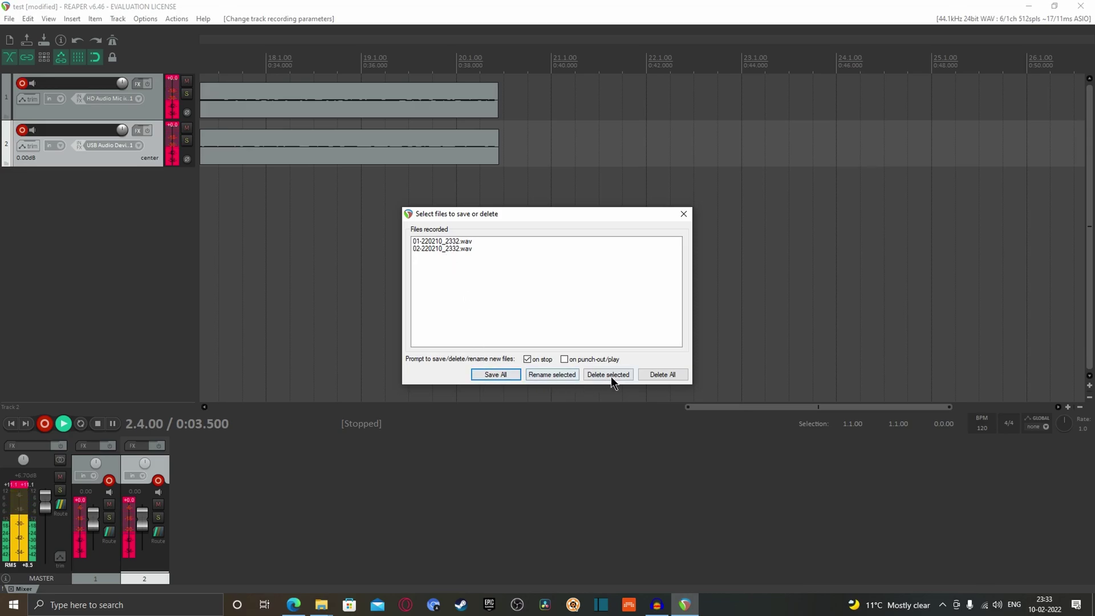
Step: Save both takes, 01-220210_2332.wav and 02-220210_2332.wav, and return to project start
click(504, 375)
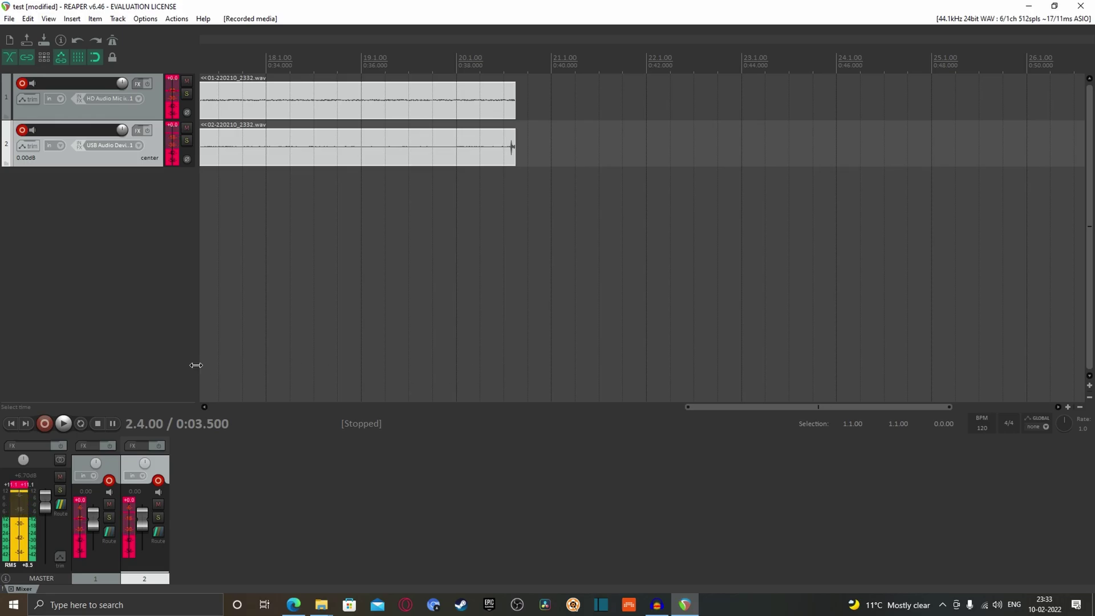
click(11, 424)
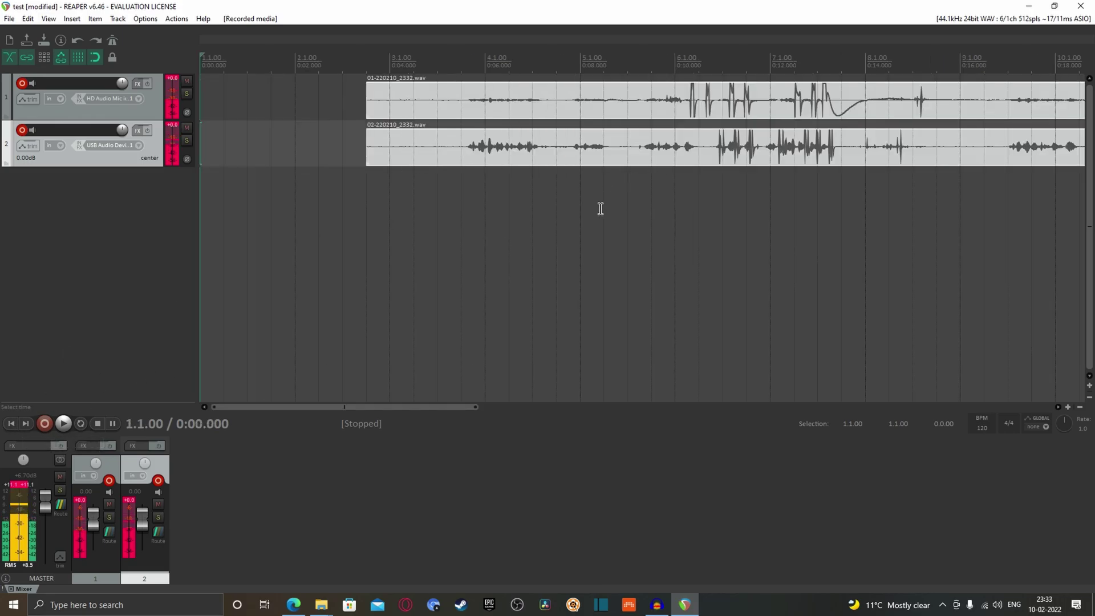